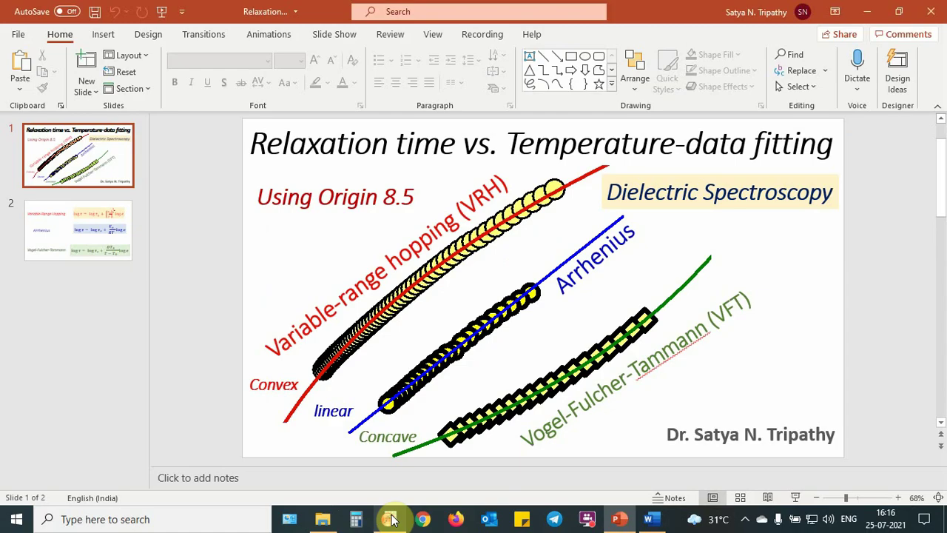
Import the tau Arrhenius file from Desktop > Rlaxation time as a single ASCII file.
click(390, 519)
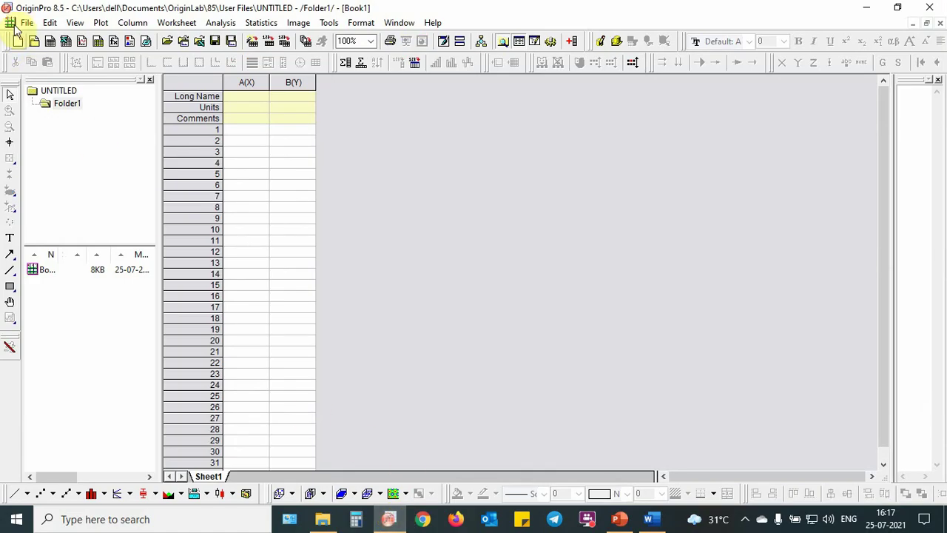
click(24, 22)
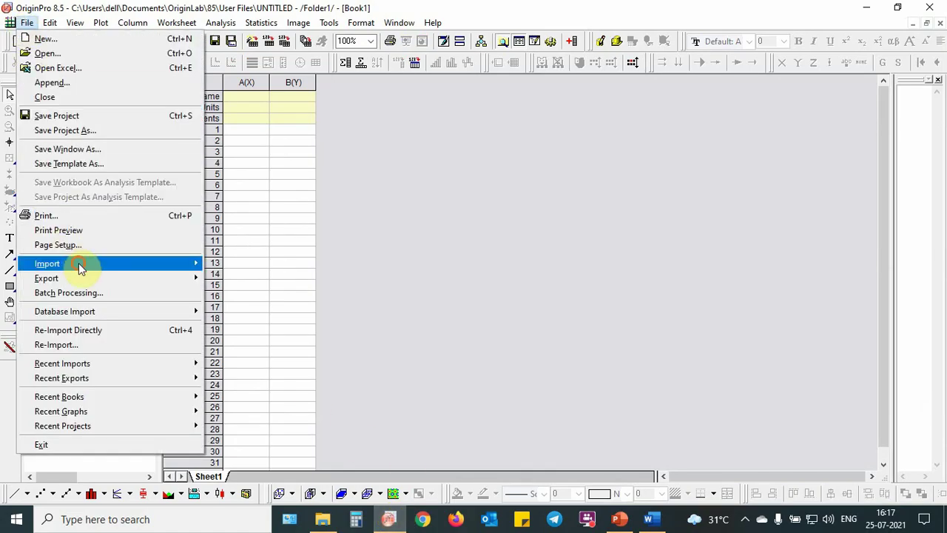
mouse_move(79, 268)
click(237, 103)
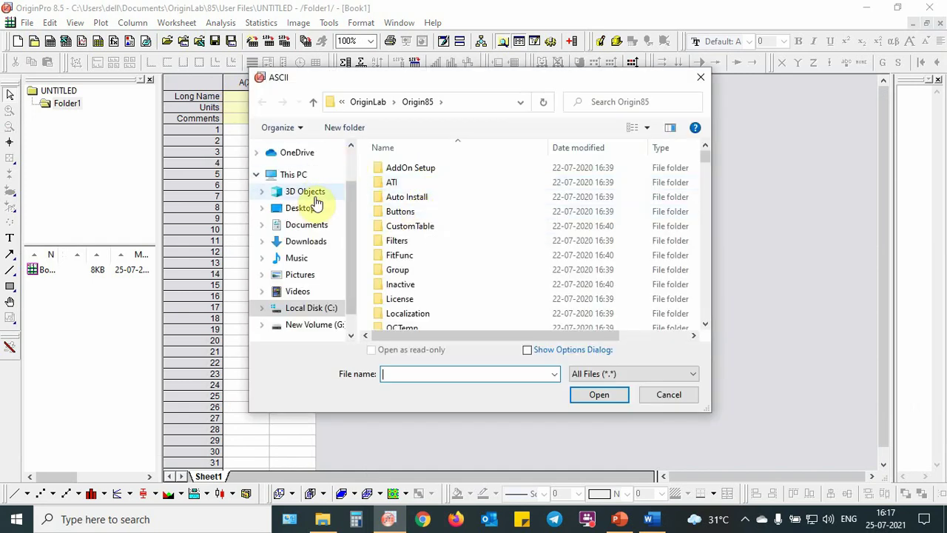
click(306, 208)
double_click(409, 208)
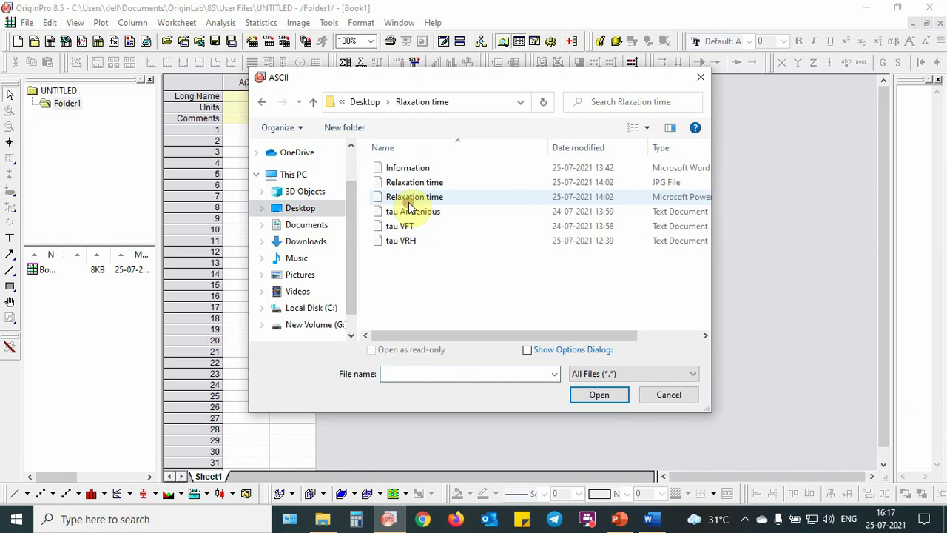
click(433, 213)
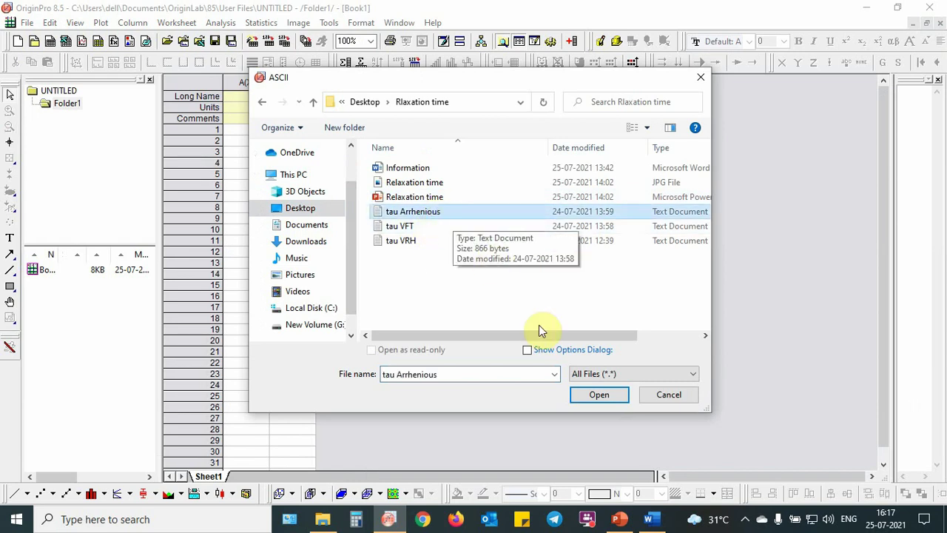
click(598, 396)
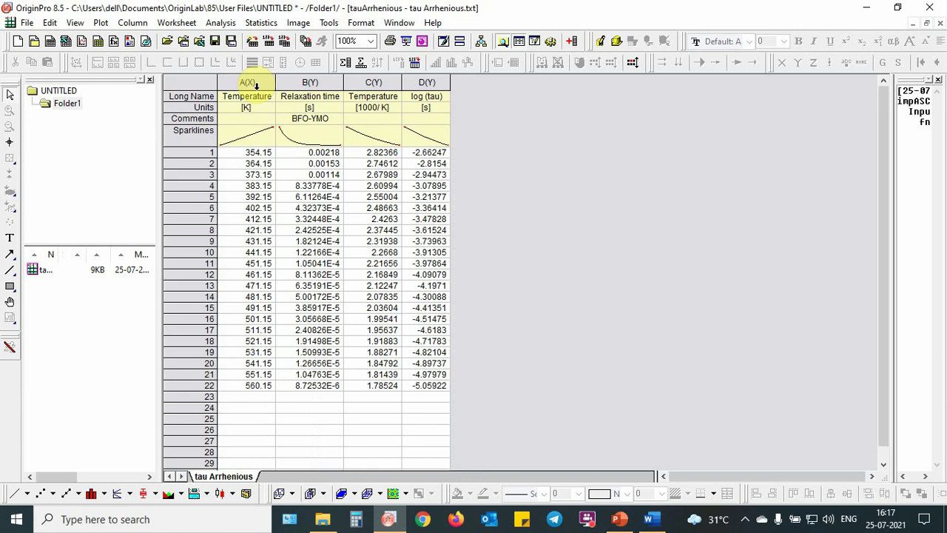
Set column C (1000/K) as X and scatter-plot log(tau) in column D against it.
click(254, 84)
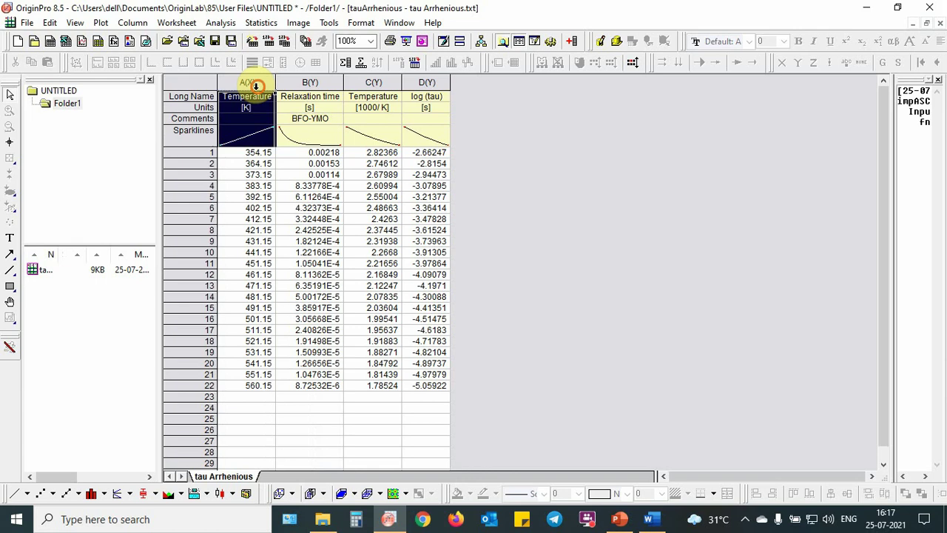
click(314, 82)
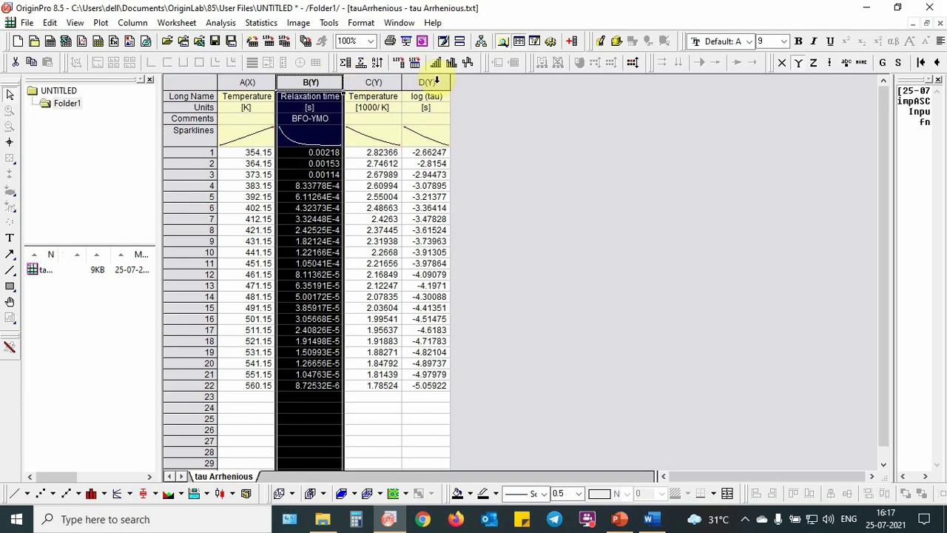
click(376, 82)
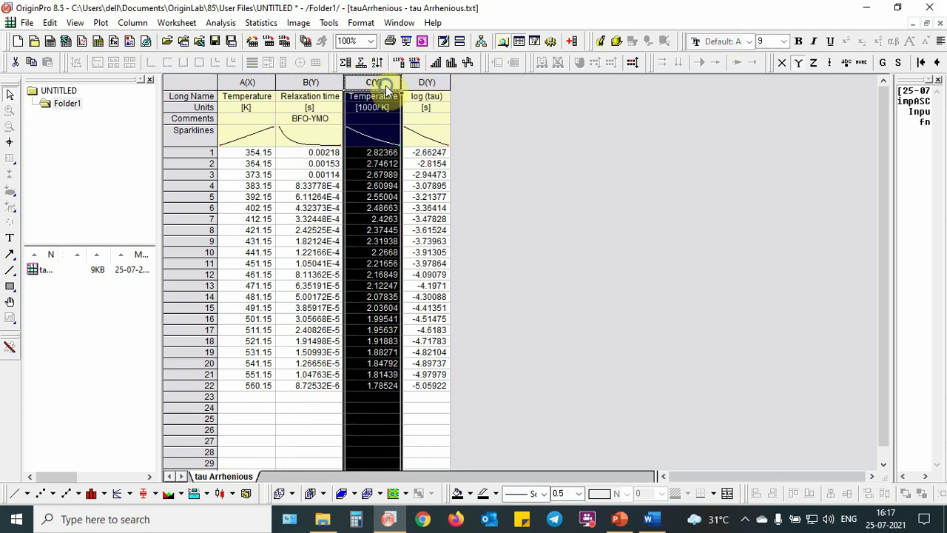
right_click(385, 84)
click(567, 165)
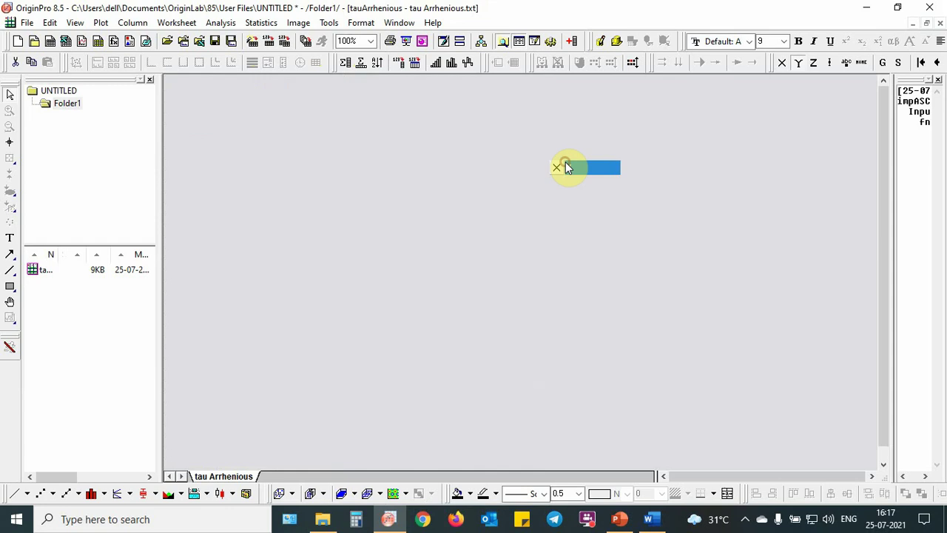
drag(396, 83, 419, 83)
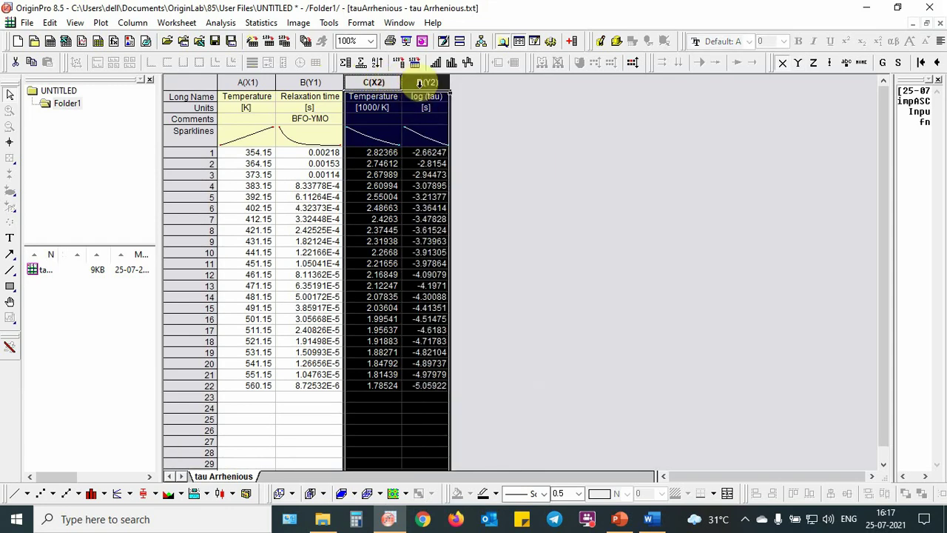
click(41, 493)
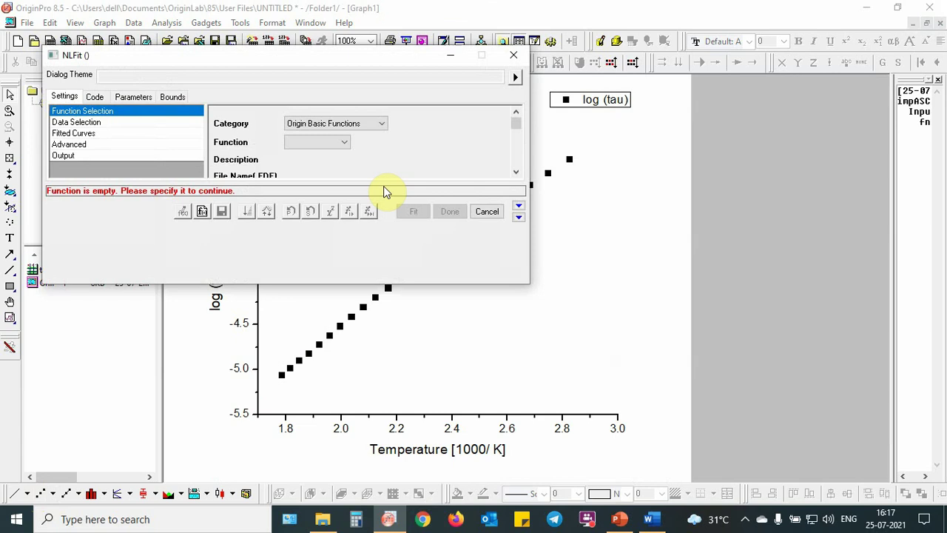
Choose the User Defined TauArrhenius fitting function for the log(tau) data.
click(357, 125)
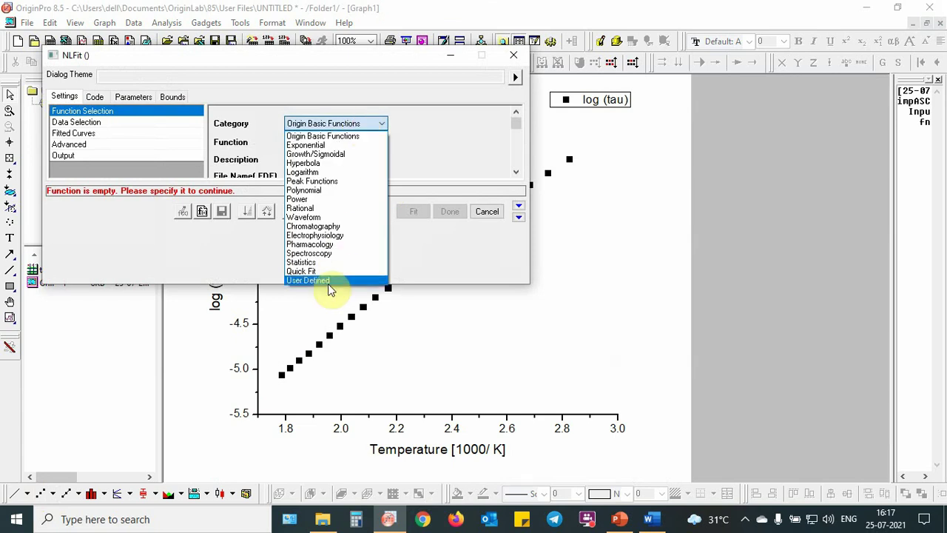
click(328, 281)
click(344, 142)
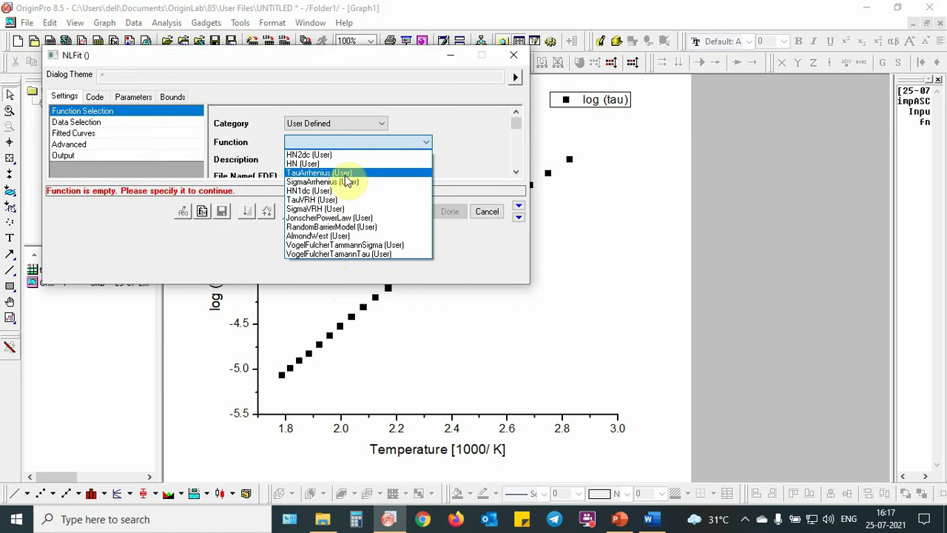
click(347, 174)
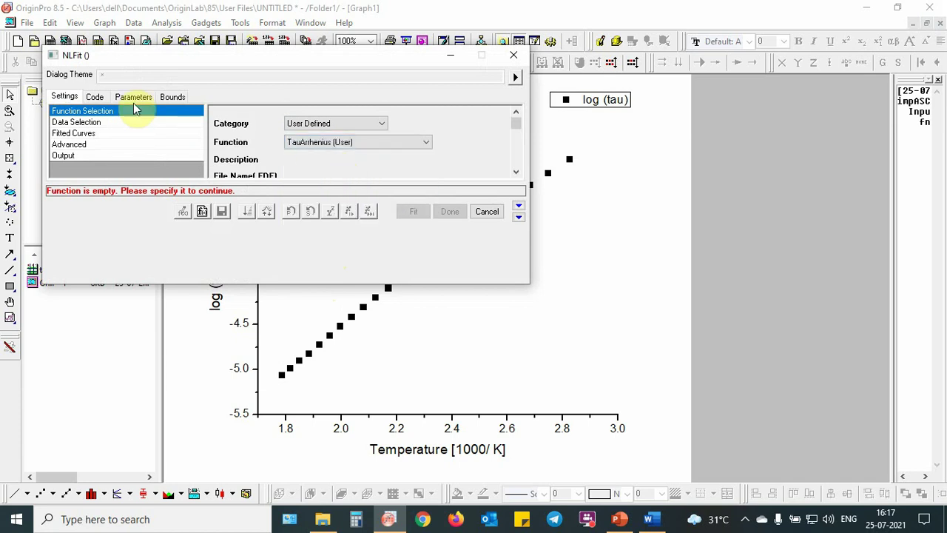
Review the TauArrhenius formula and its start values tau0 = -10 and Ea = 50.
click(96, 98)
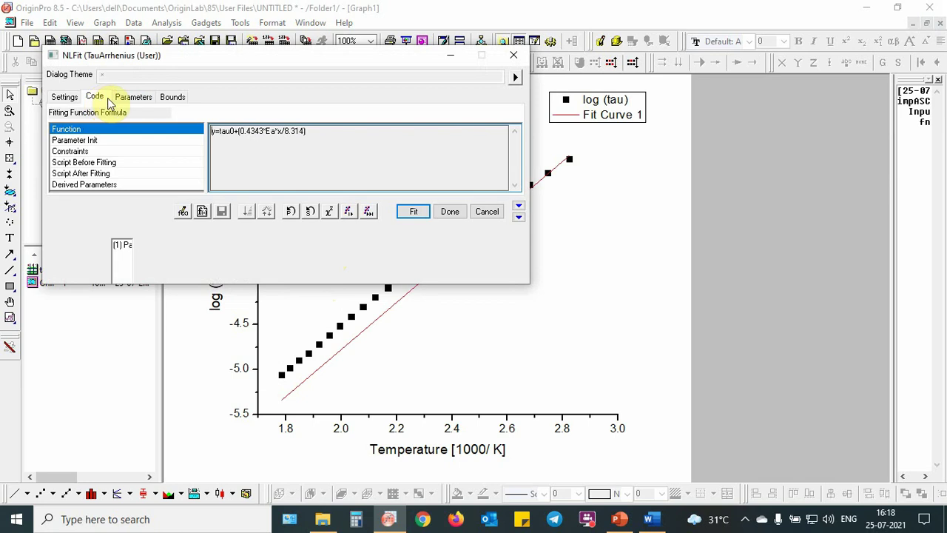
click(129, 97)
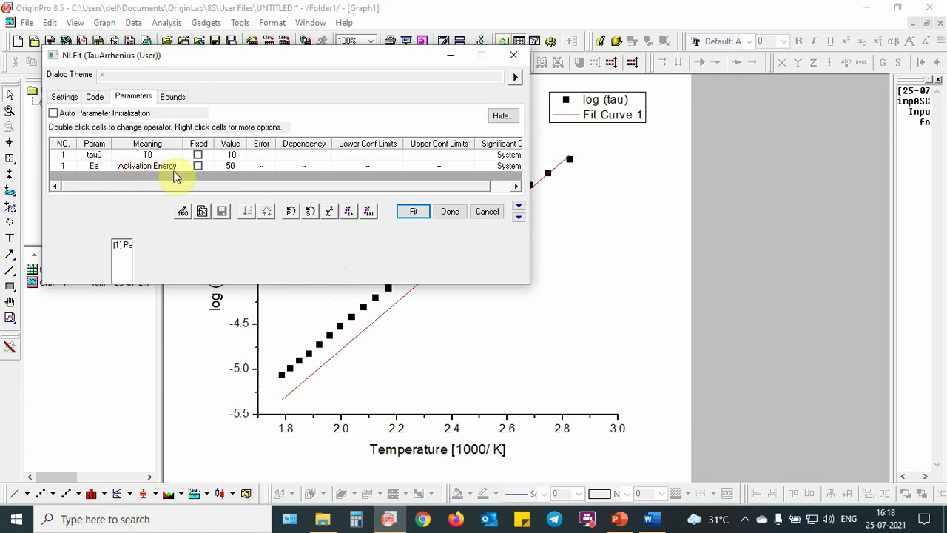
drag(255, 58, 206, 18)
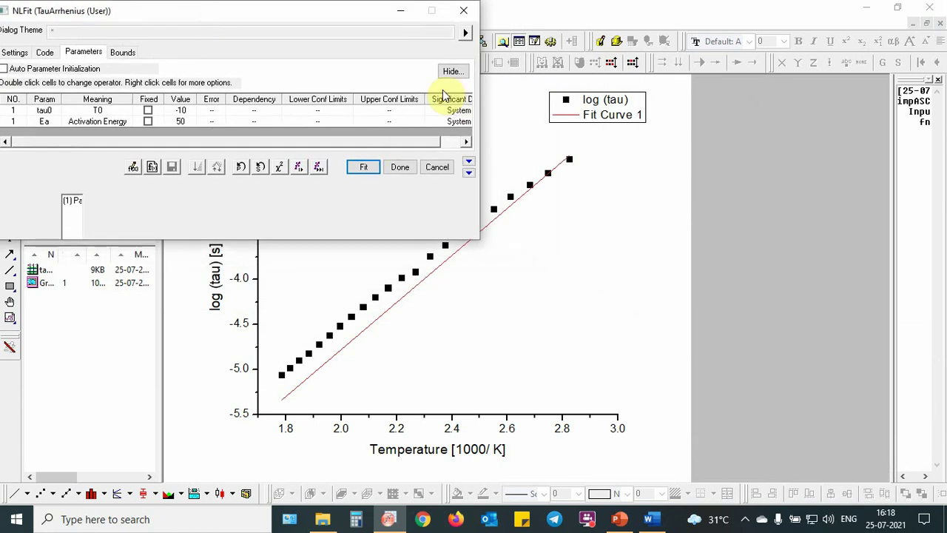
Iterate the TauArrhenius fit to convergence and accept it, giving tau0 = -9.18256 and Ea = 44.67618.
click(468, 166)
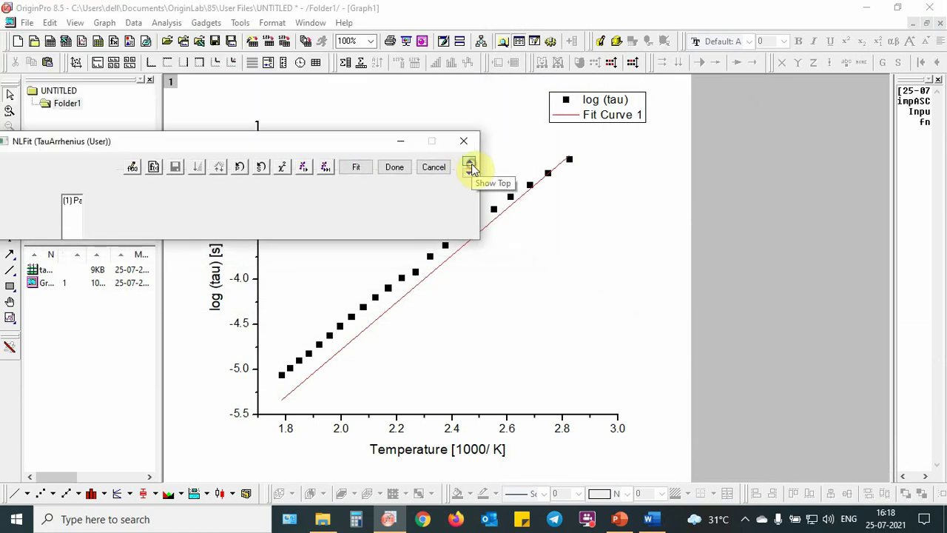
drag(294, 141, 329, 32)
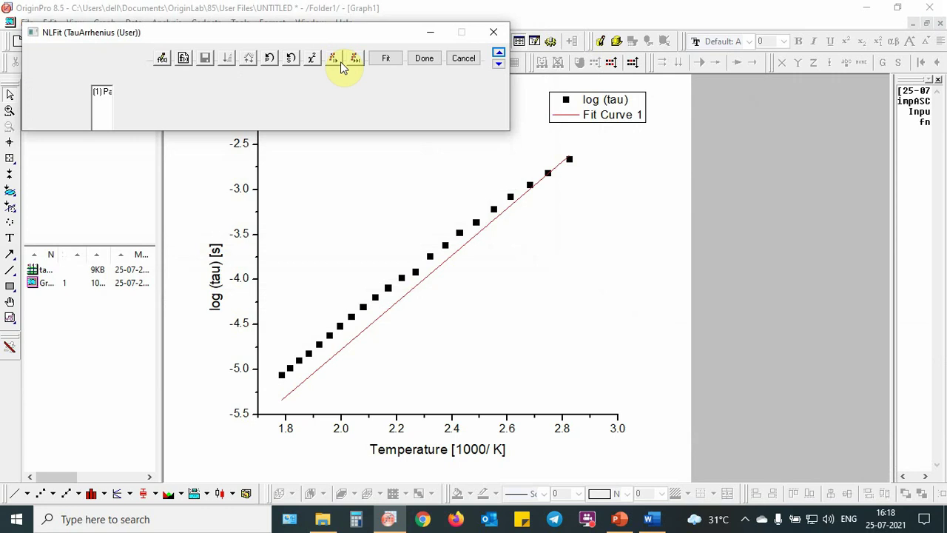
click(334, 60)
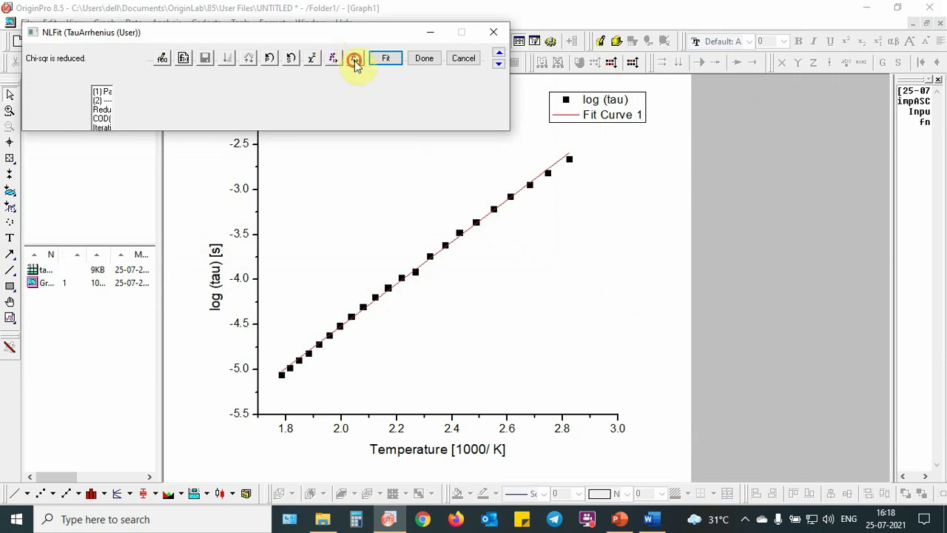
click(355, 59)
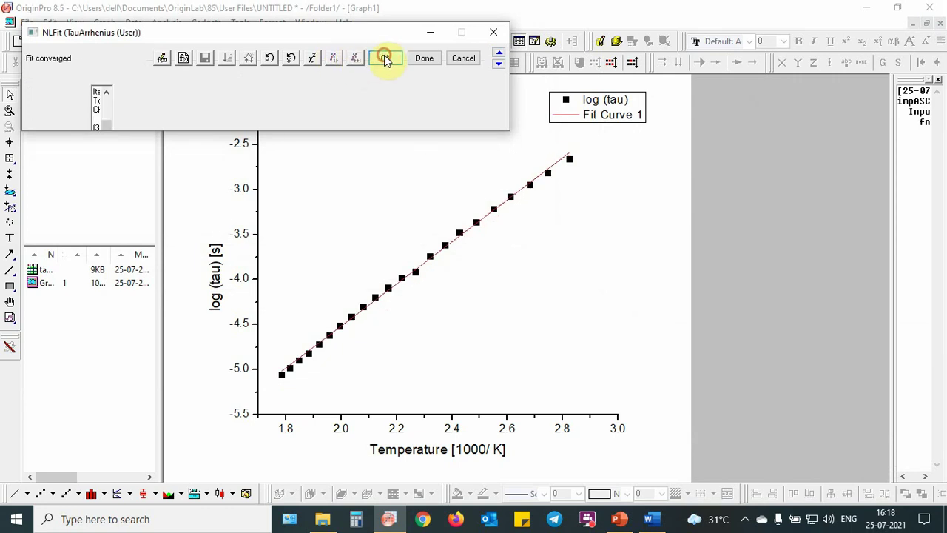
click(385, 58)
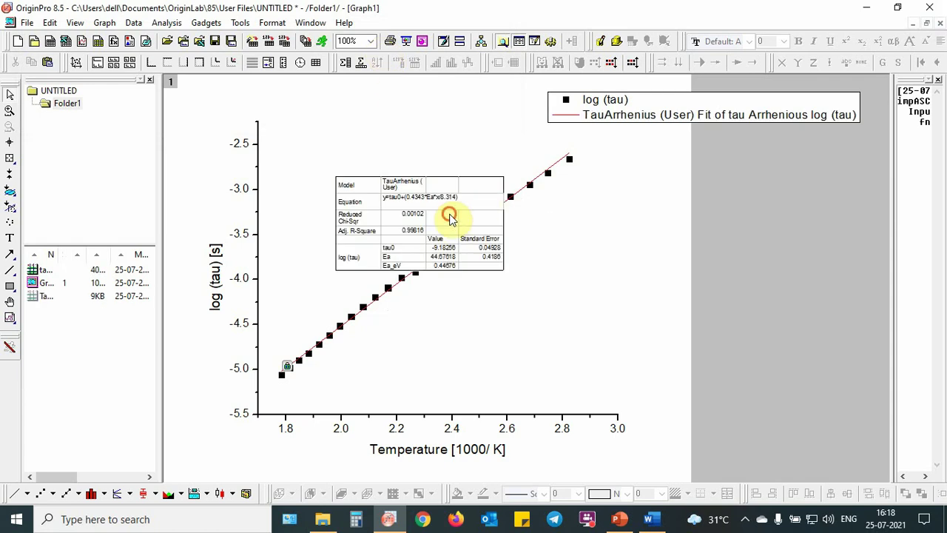
Move the fit results table right of the data points and enlarge it.
drag(451, 215, 672, 250)
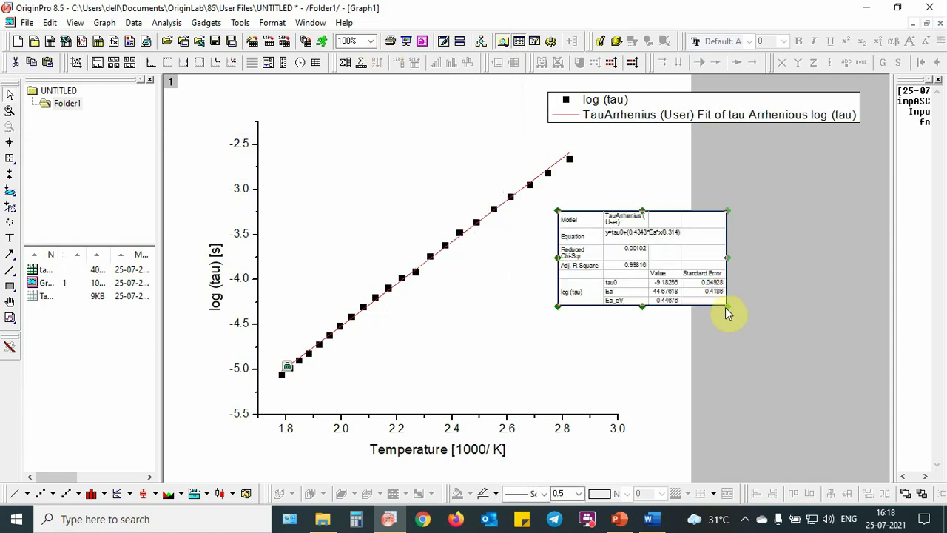
drag(727, 306, 881, 359)
drag(809, 336, 797, 325)
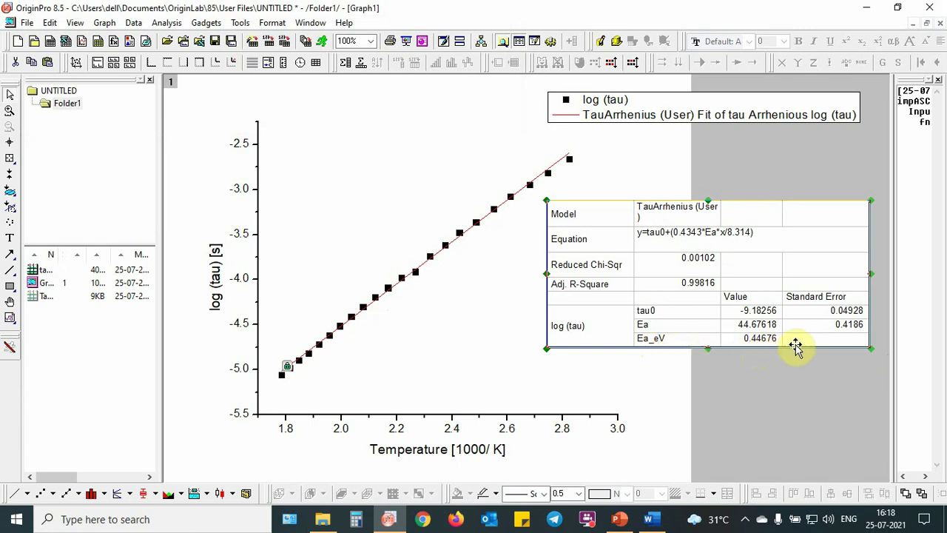
Set log(tau) symbol size to 15 and fit line width to 3, then move the legend left.
click(569, 161)
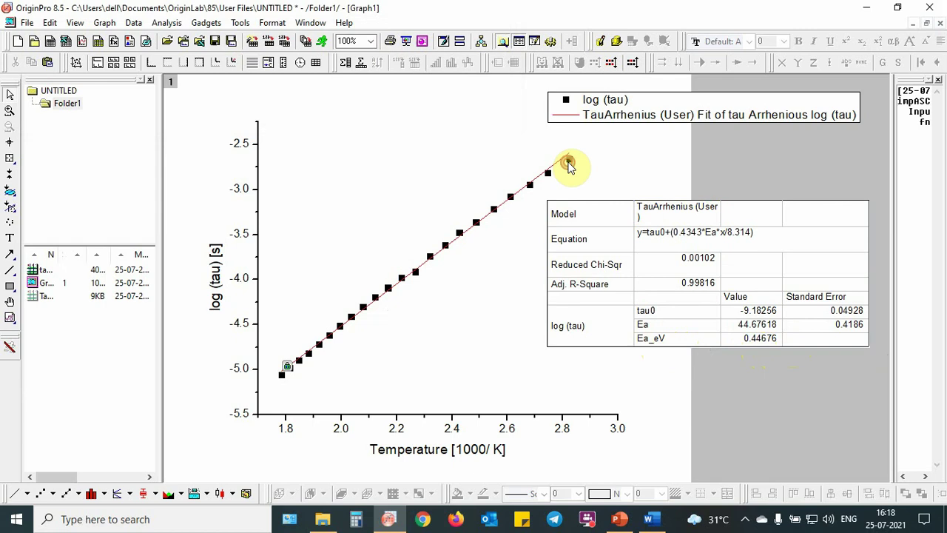
double_click(571, 160)
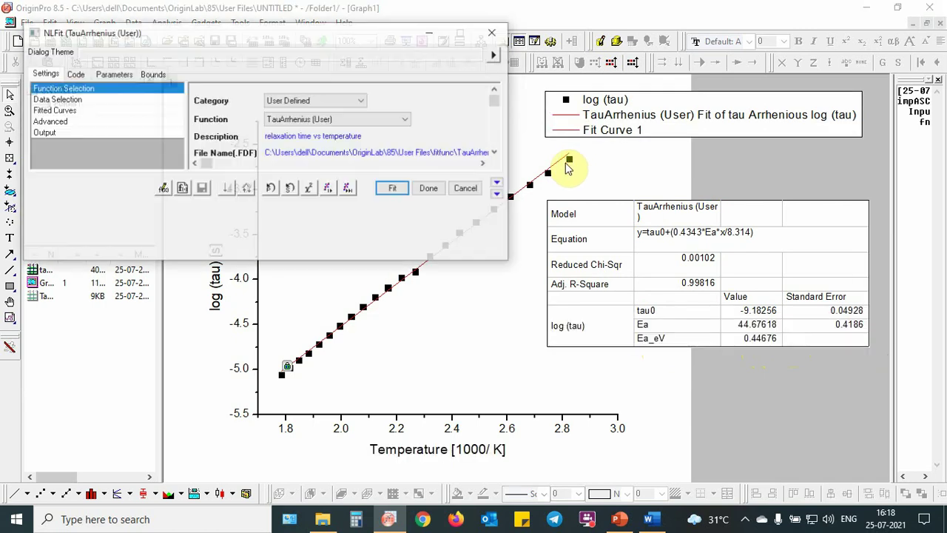
click(494, 31)
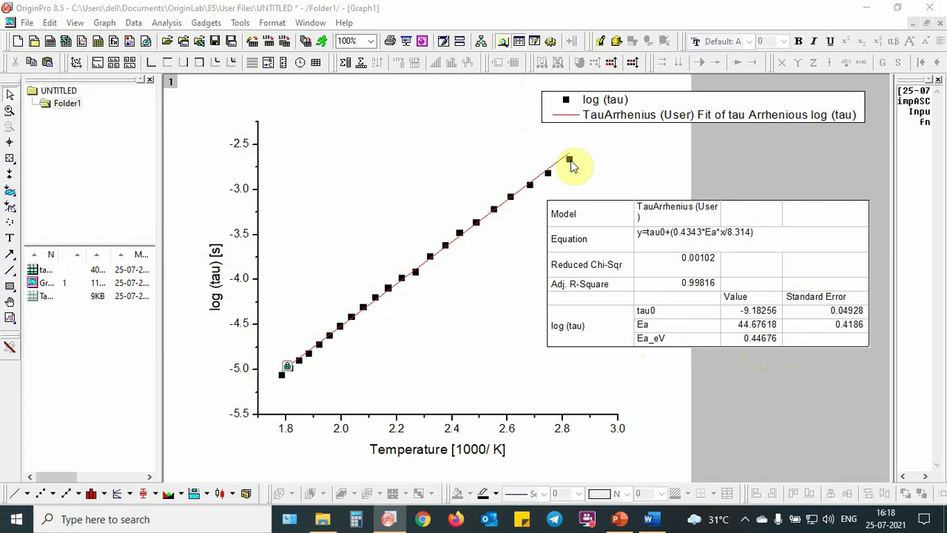
double_click(569, 160)
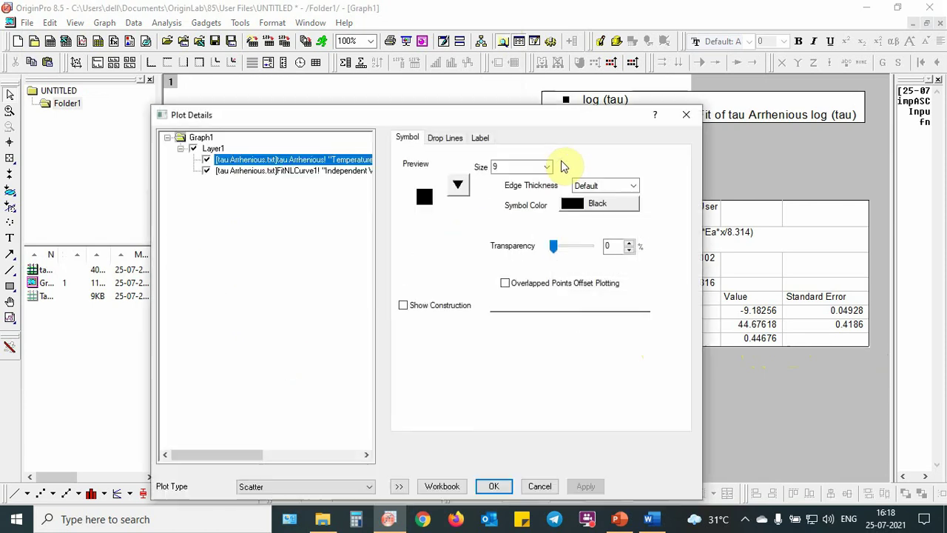
double_click(516, 167)
text(15)
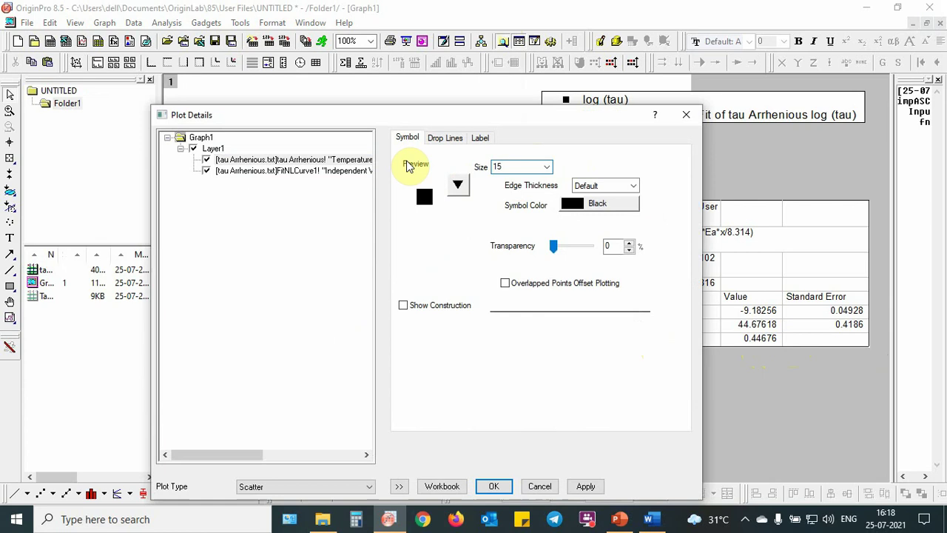
click(322, 171)
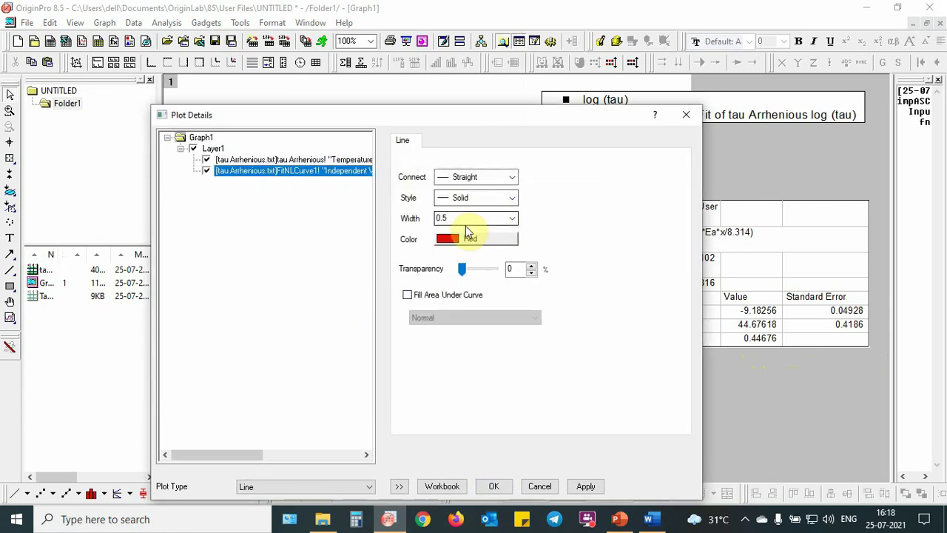
double_click(461, 217)
text(3)
key(Return)
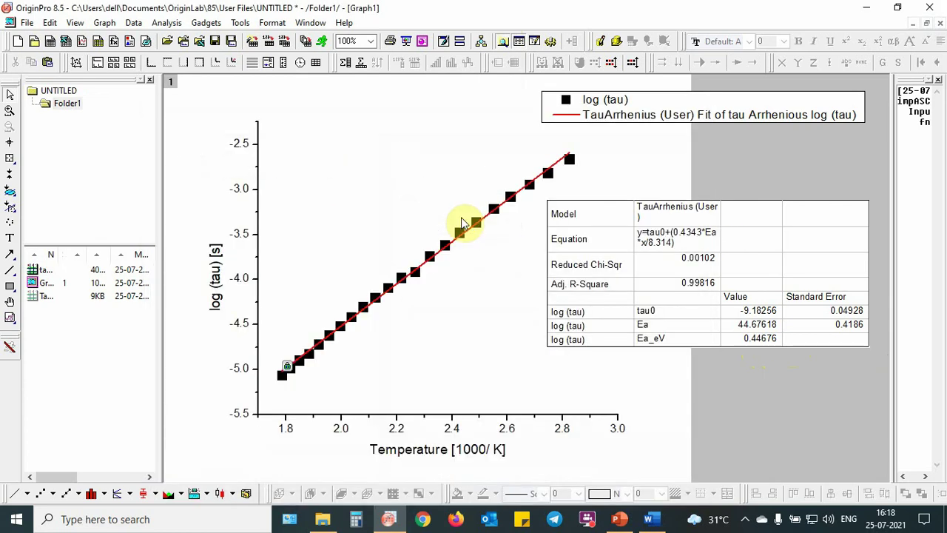
click(703, 110)
drag(703, 111, 478, 102)
Reposition the fit results table beside the fitted line and drag its corner to enlarge it.
drag(729, 257, 680, 269)
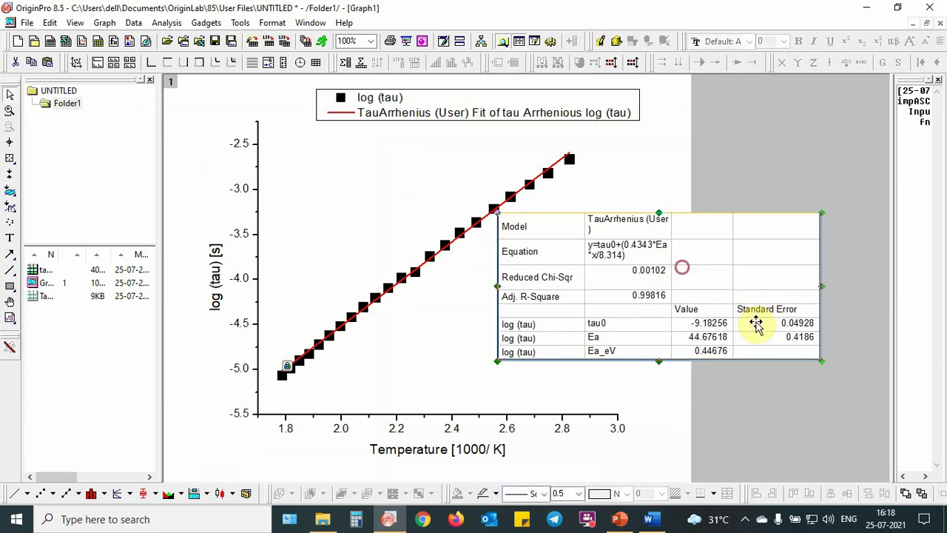
drag(822, 364, 863, 387)
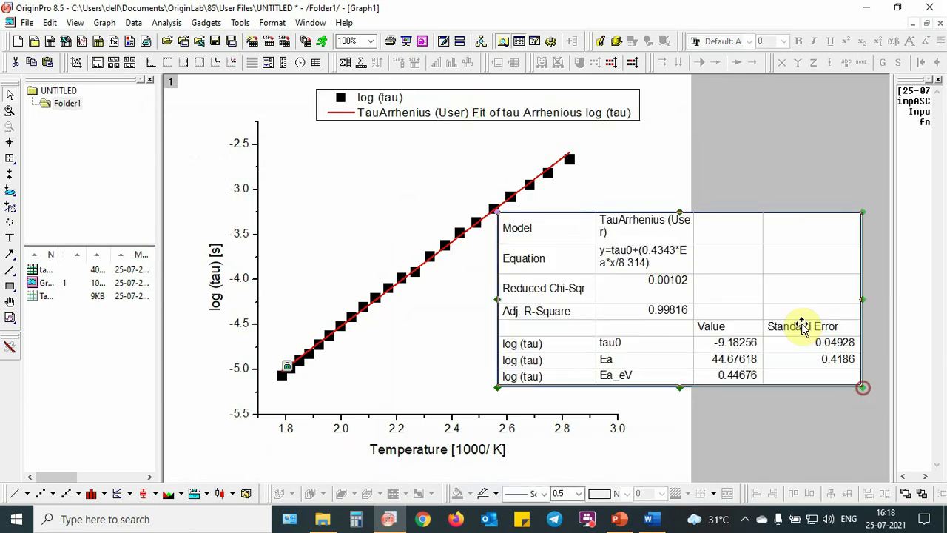
drag(787, 309, 806, 308)
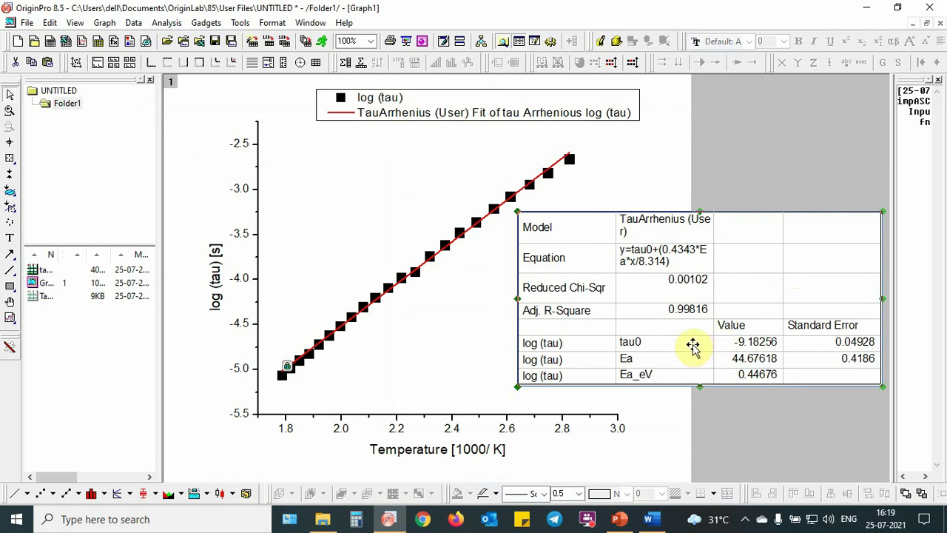
Create a new workbook and import the tau VFT file as a single ASCII file.
click(49, 42)
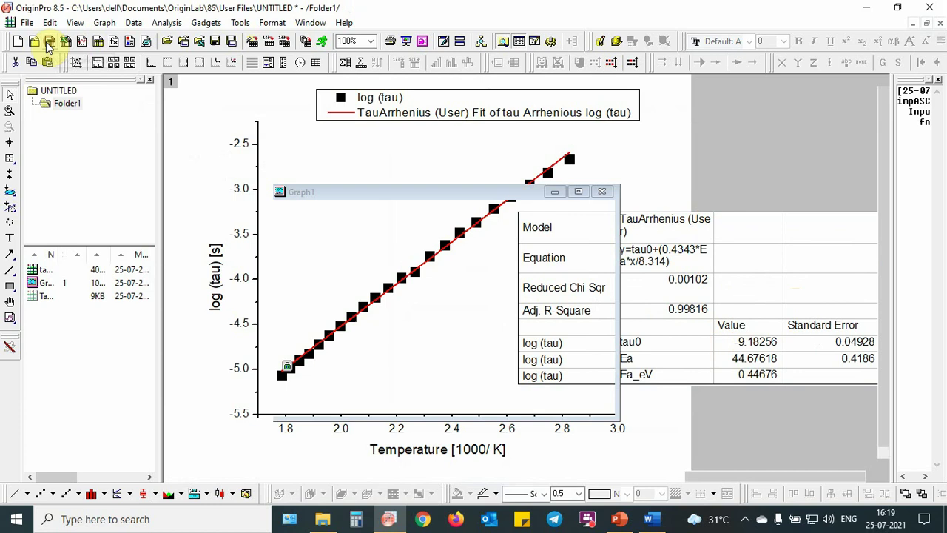
click(26, 22)
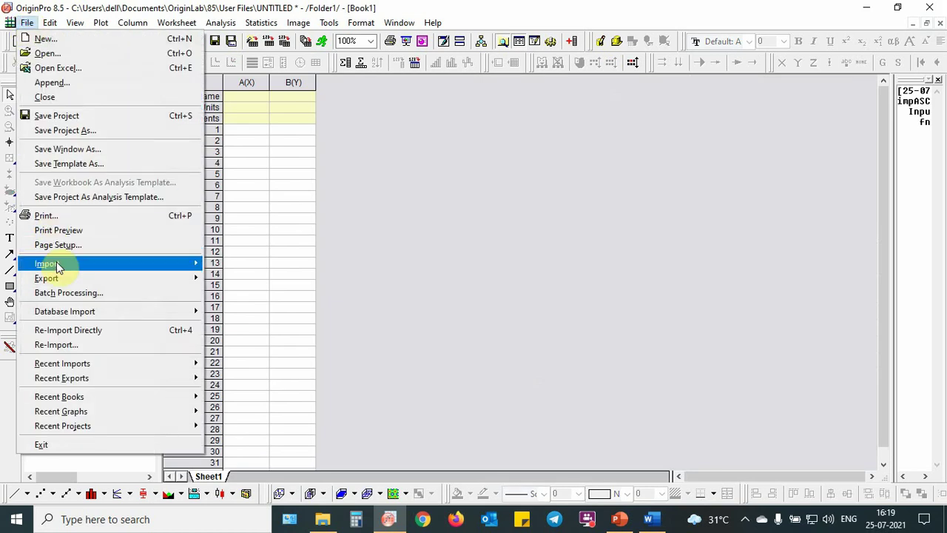
mouse_move(64, 262)
click(284, 106)
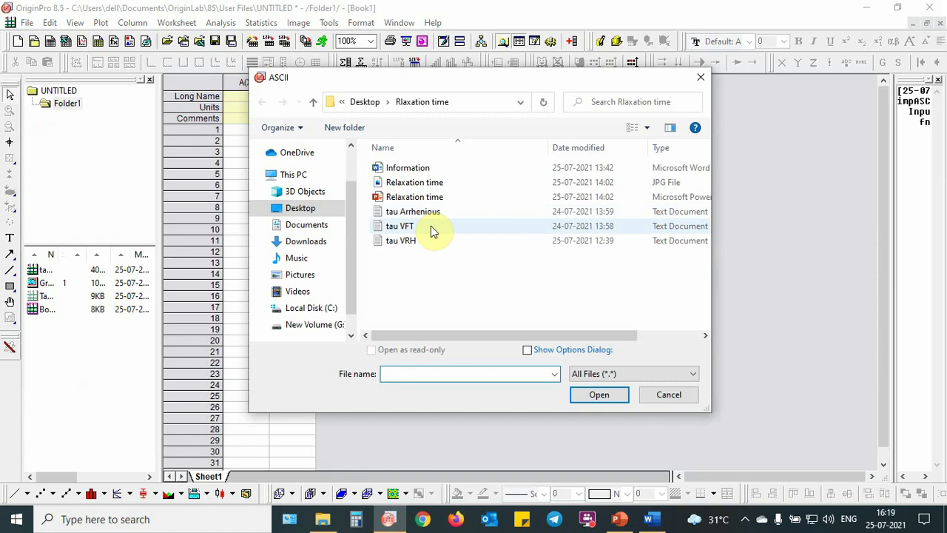
click(428, 228)
click(592, 397)
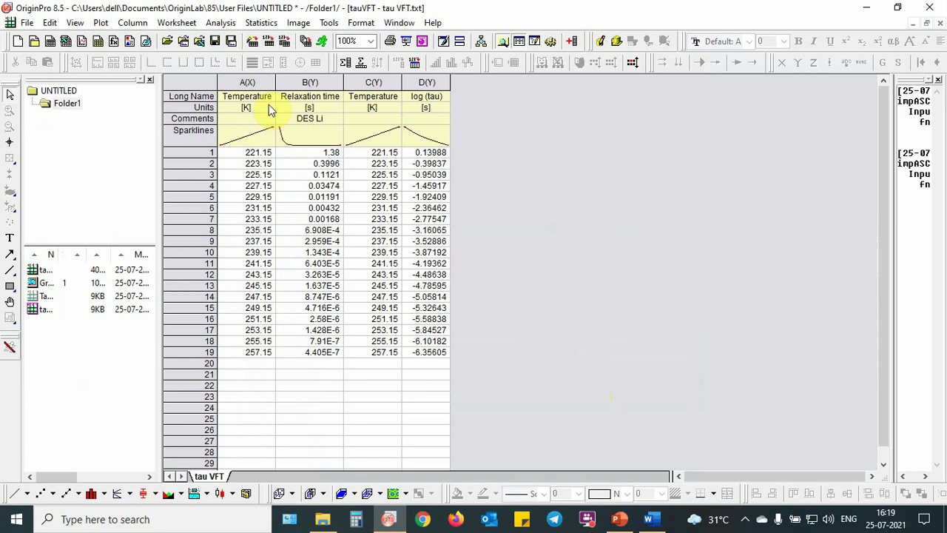
Set column C of the tau VFT sheet as X and select columns C and D.
click(247, 82)
click(311, 82)
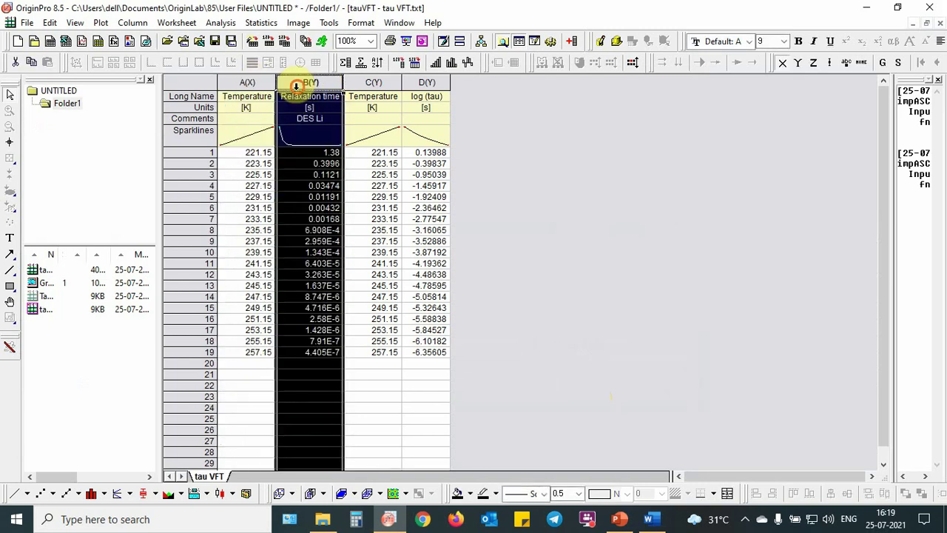
click(374, 82)
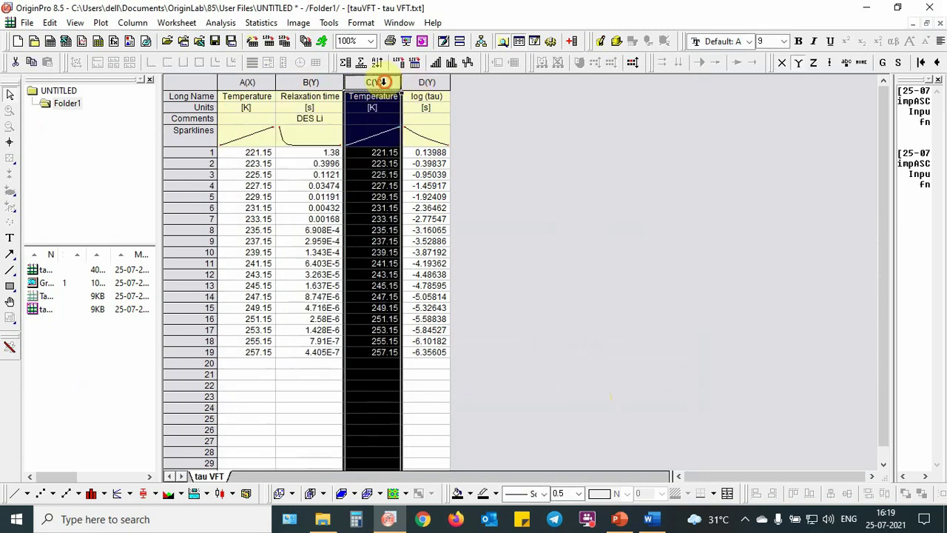
click(435, 82)
click(374, 82)
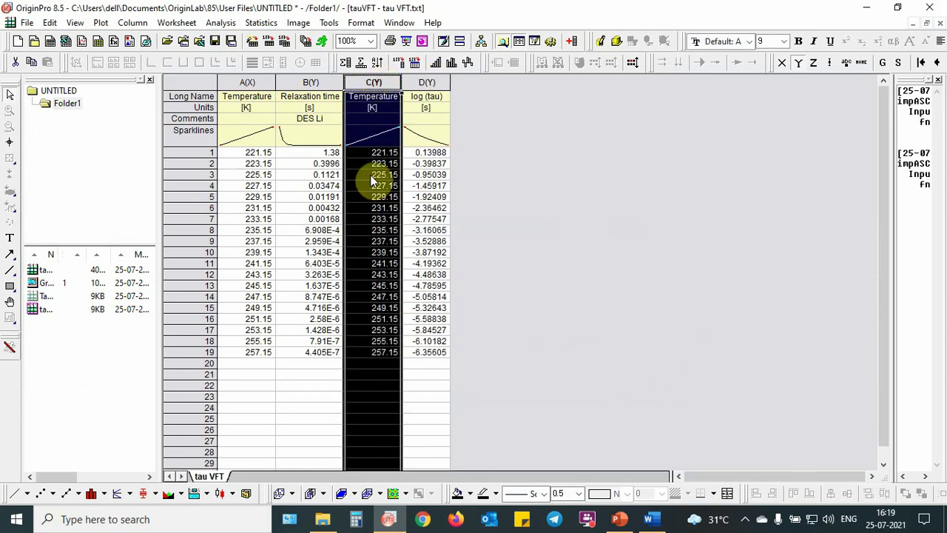
click(419, 81)
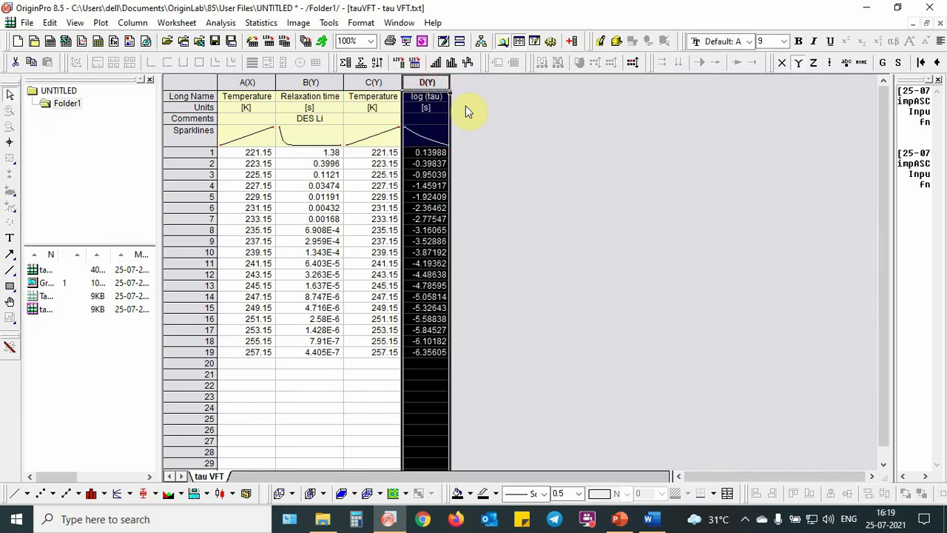
click(371, 81)
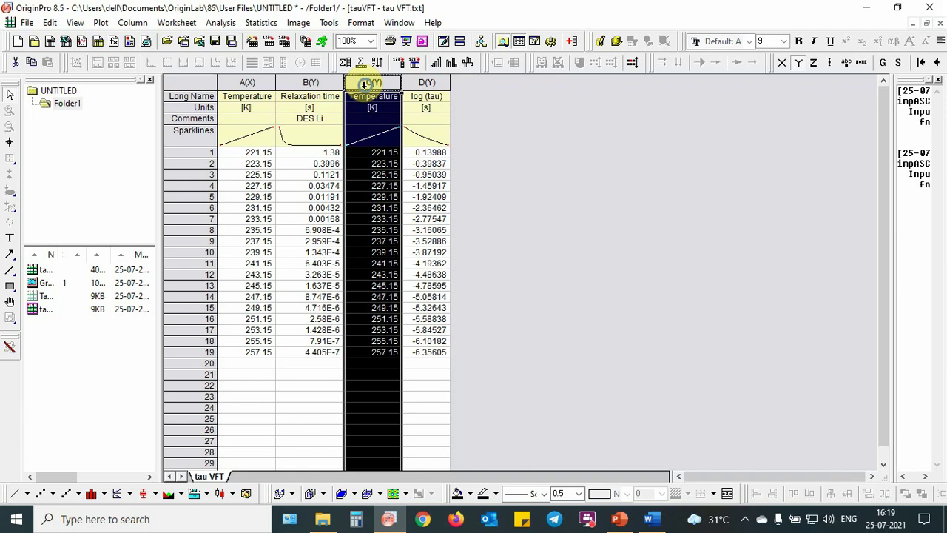
right_click(372, 81)
mouse_move(426, 170)
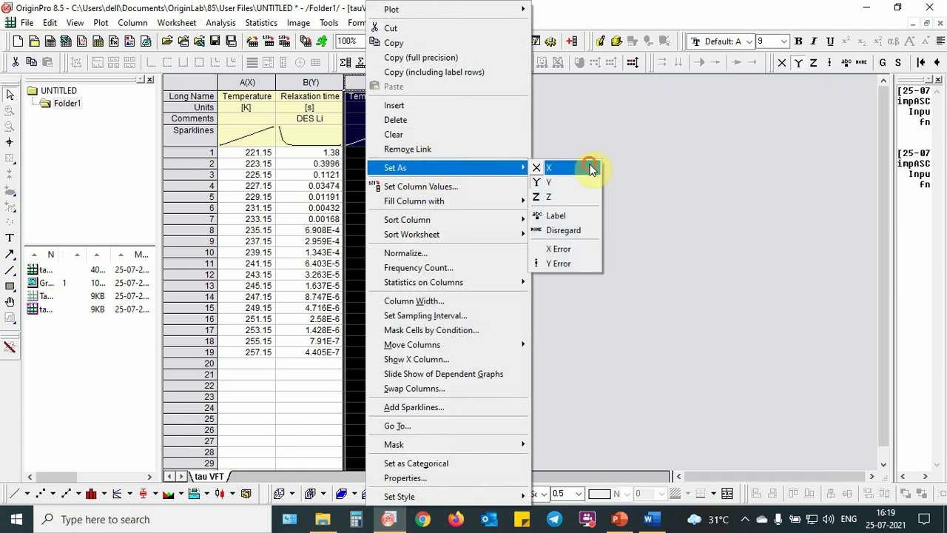
click(590, 166)
drag(389, 82, 427, 82)
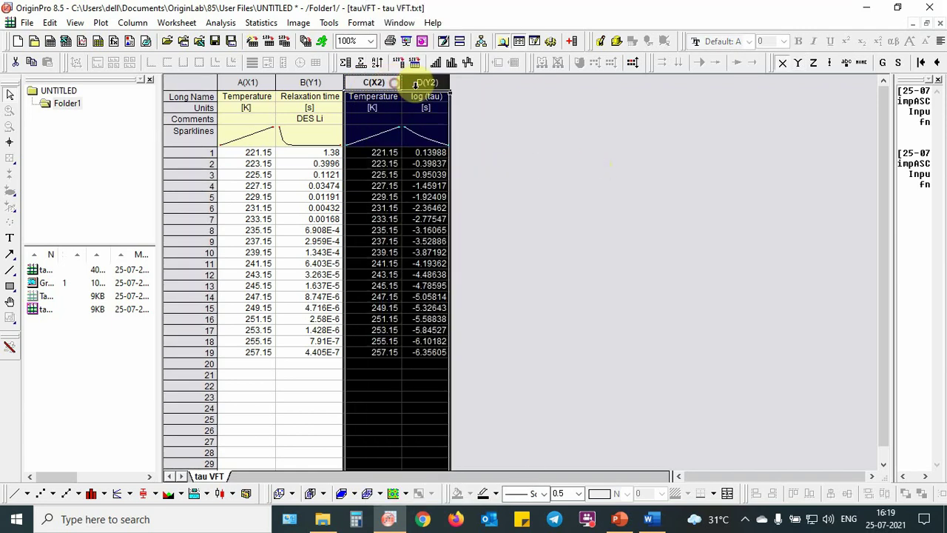
Scatter-plot log(tau) against Temperature and choose the User Defined VogelFulcherTammannTau fit function.
click(40, 494)
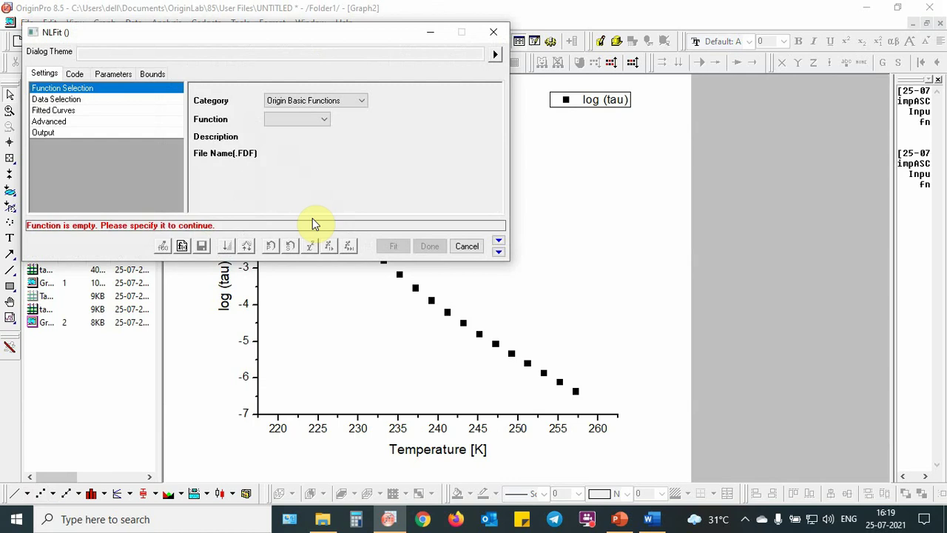
click(334, 103)
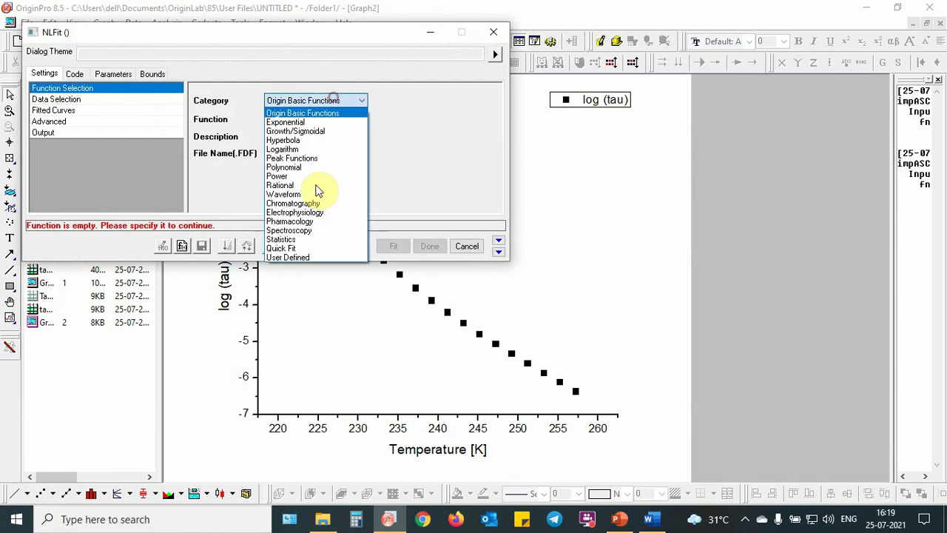
click(305, 254)
click(326, 119)
scroll(319, 141, up, 1)
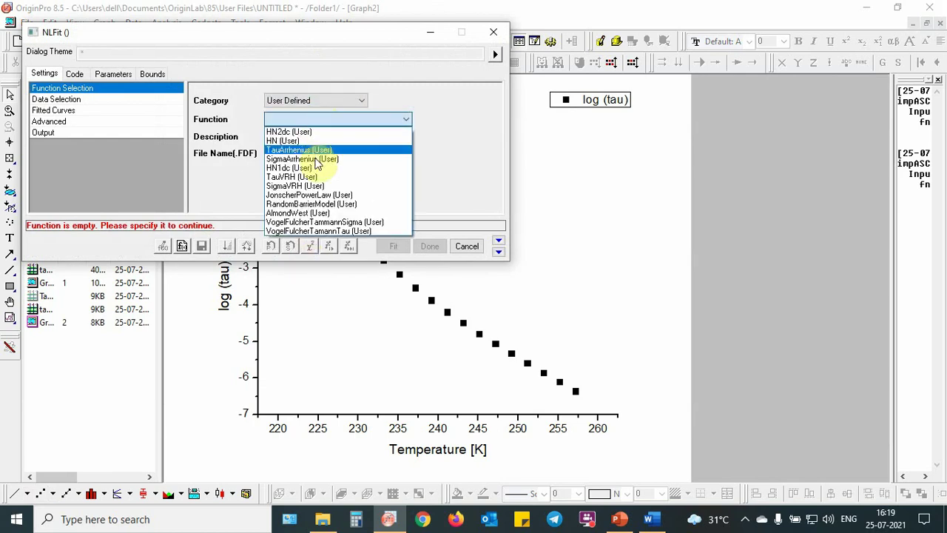
click(335, 232)
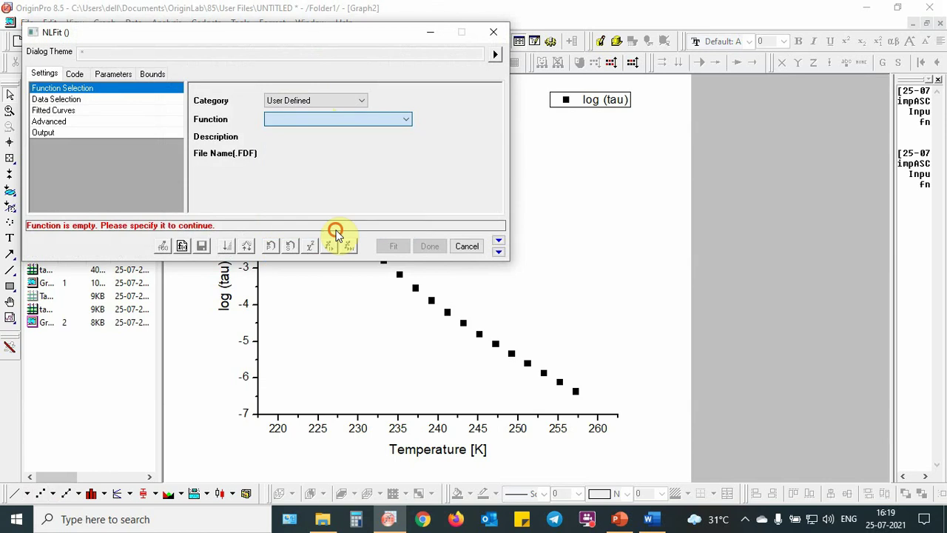
Check the VFT formula and its start values tau_0 = -10, D = 10 and T0 = 150.
click(75, 74)
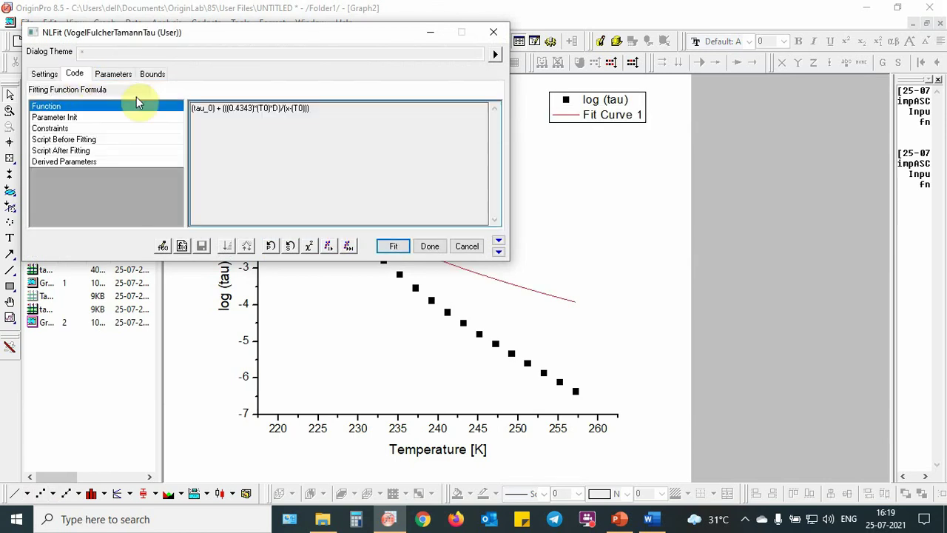
click(129, 79)
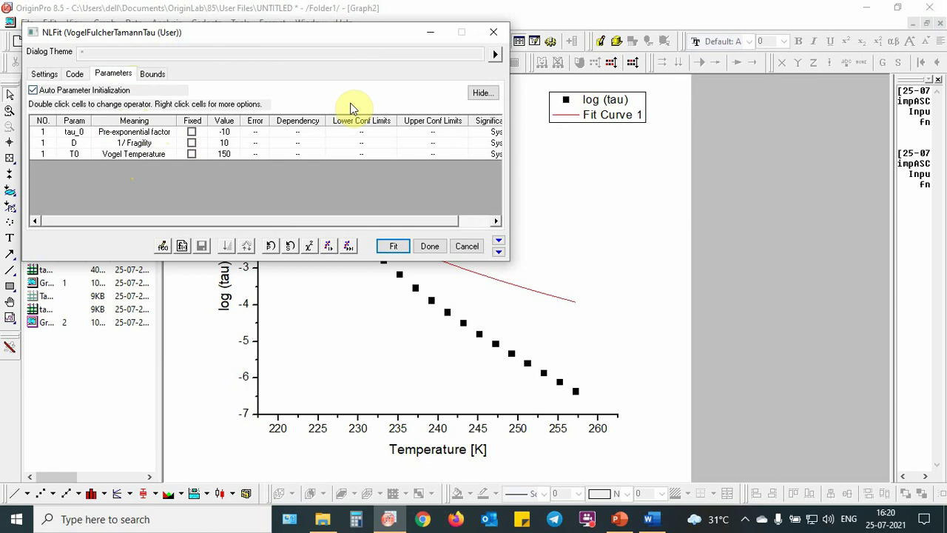
drag(338, 35, 442, 23)
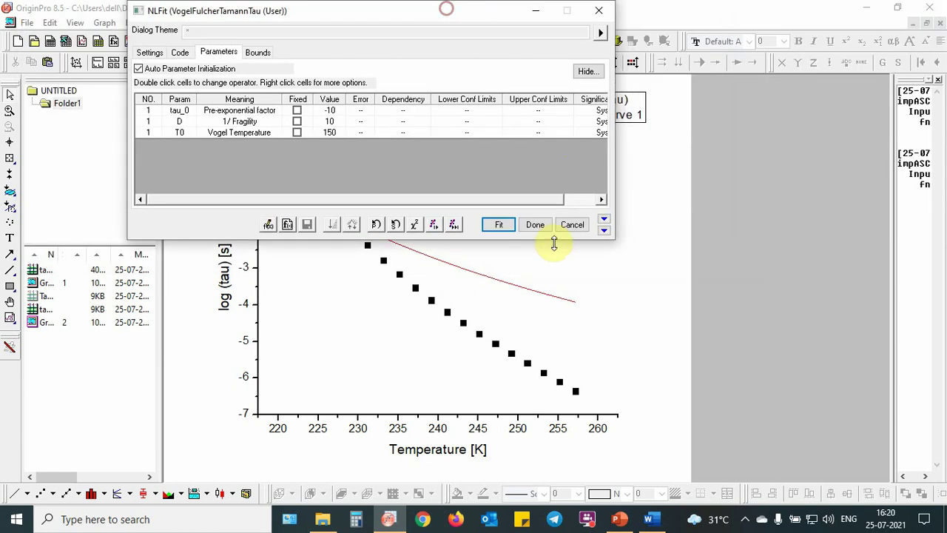
Iterate the VFT fit to convergence (tau_0 = -16.4308, D = 13.08174, T0 = 164.69328) and accept it.
click(606, 226)
drag(487, 204, 366, 37)
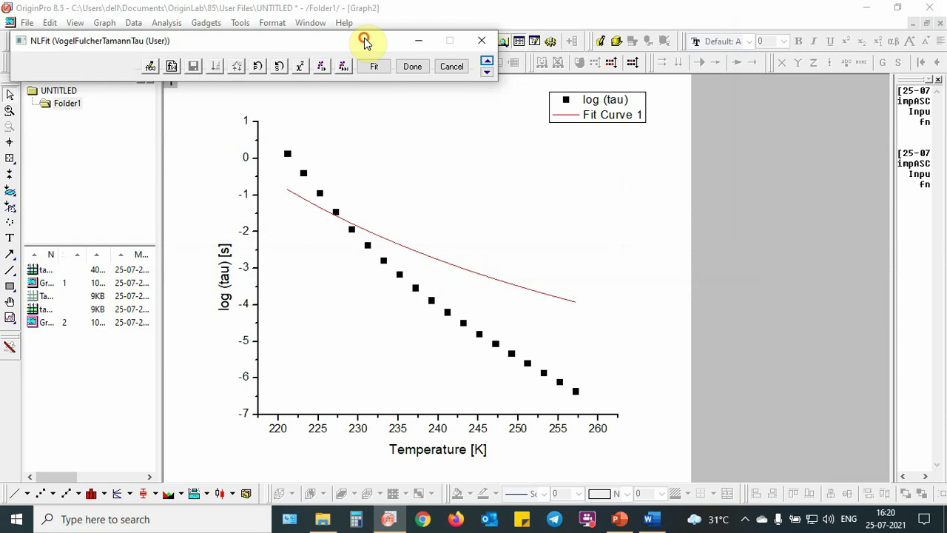
click(322, 67)
click(322, 67)
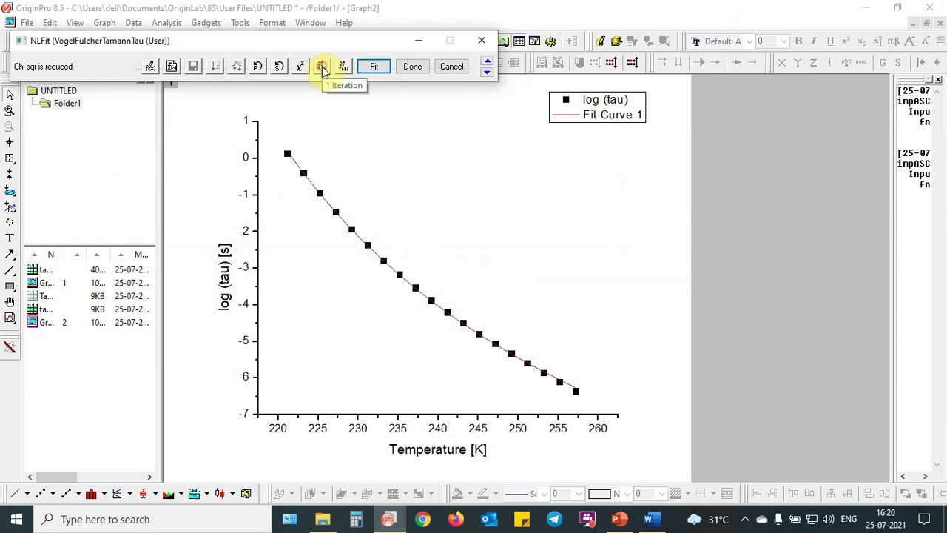
click(343, 66)
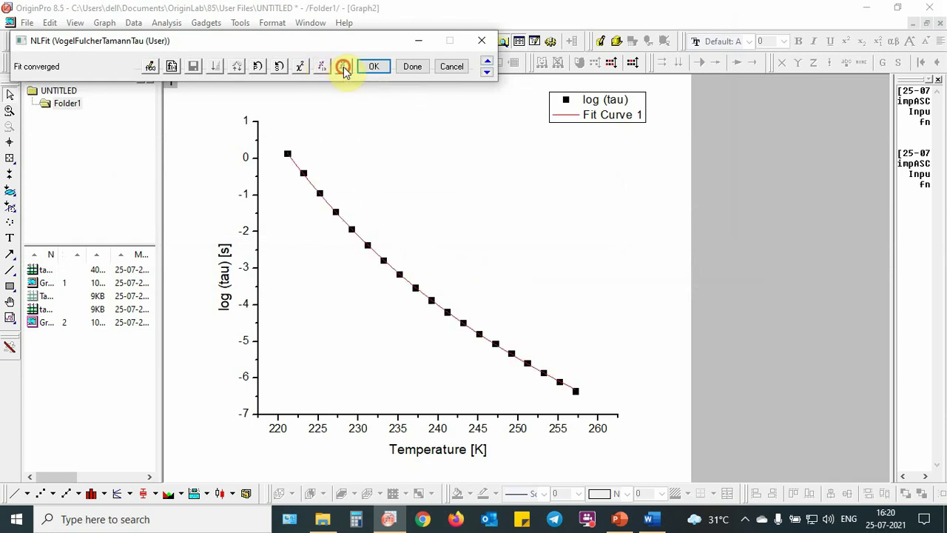
click(374, 67)
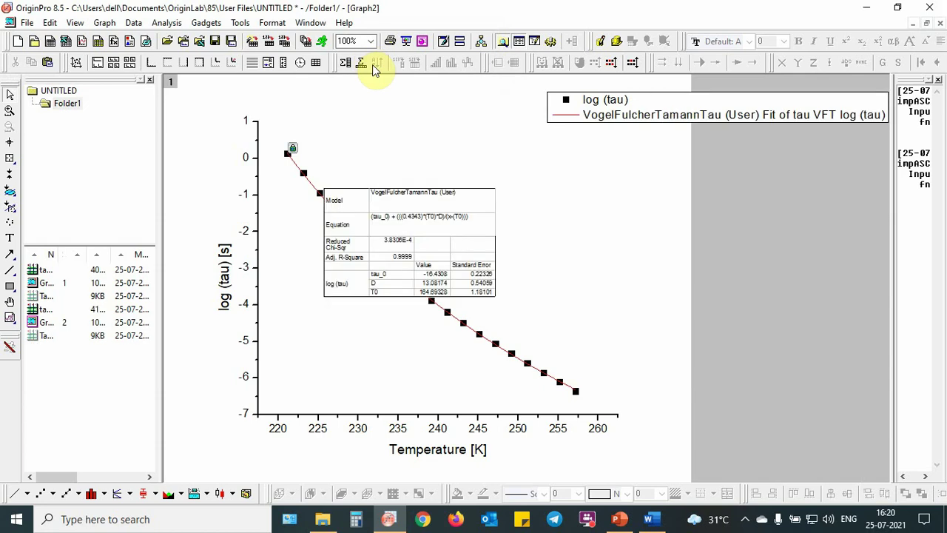
Enlarge the VFT results table right of the curve and shift the legend left.
drag(387, 222, 641, 208)
drag(696, 278, 888, 326)
click(828, 296)
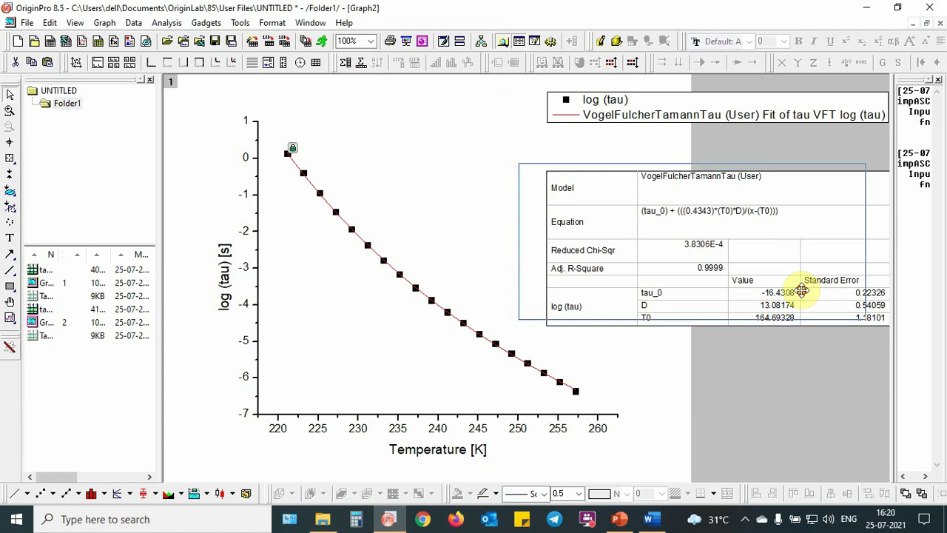
drag(808, 293, 782, 286)
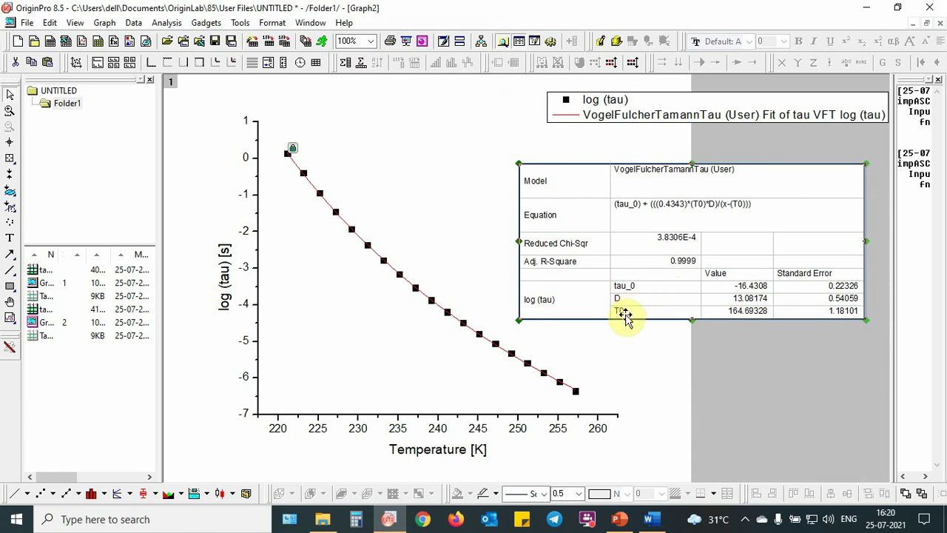
click(730, 103)
drag(729, 104, 551, 103)
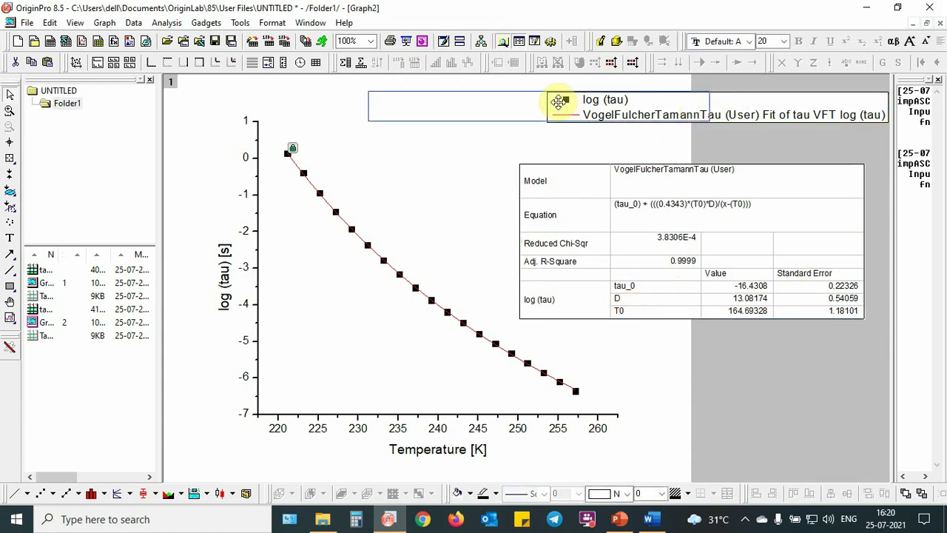
Enlarge the log(tau) data symbols and set the FitNLCurve1 line width to 3.
double_click(322, 198)
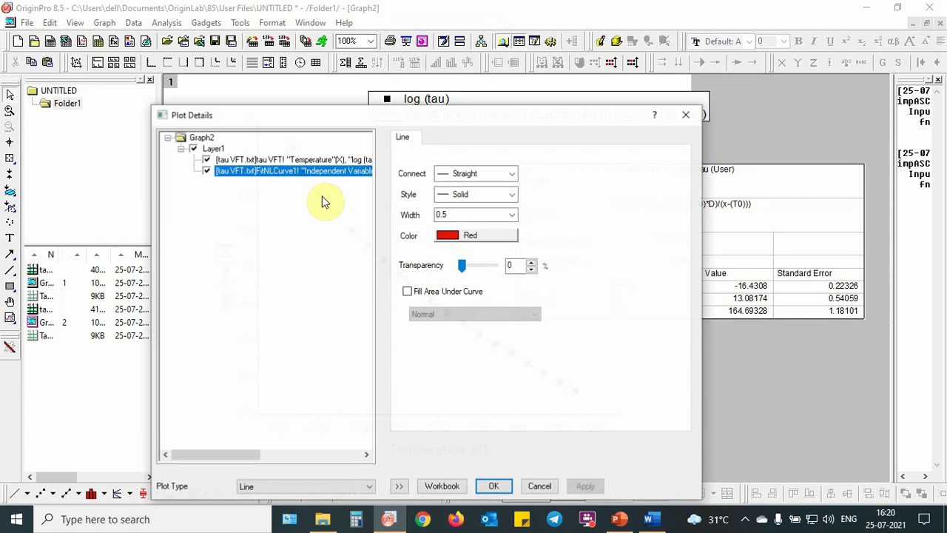
click(310, 160)
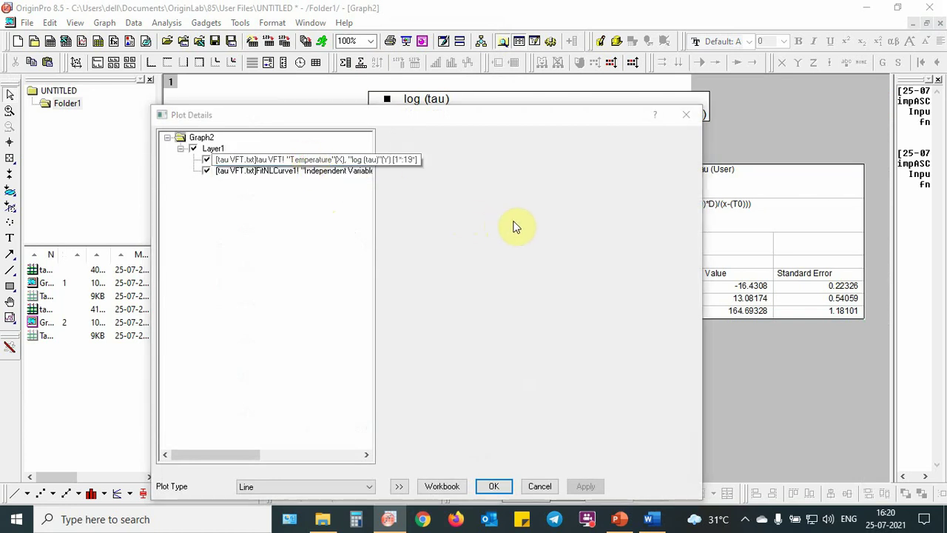
double_click(510, 170)
text(15)
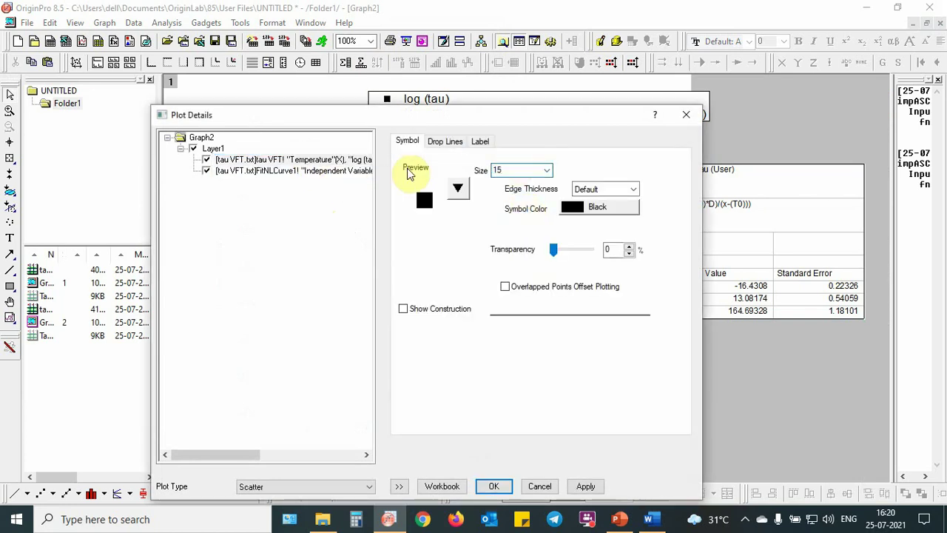
click(355, 171)
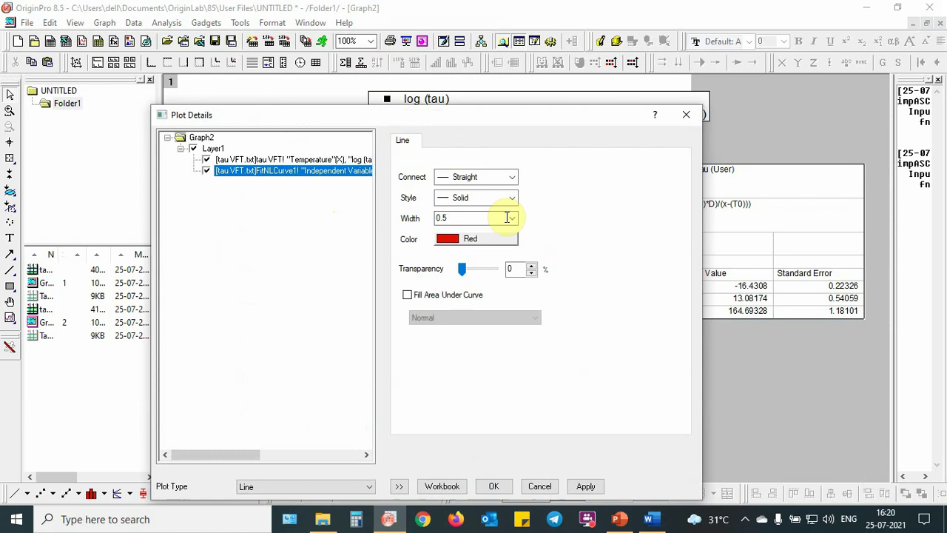
double_click(472, 217)
text(3)
key(Return)
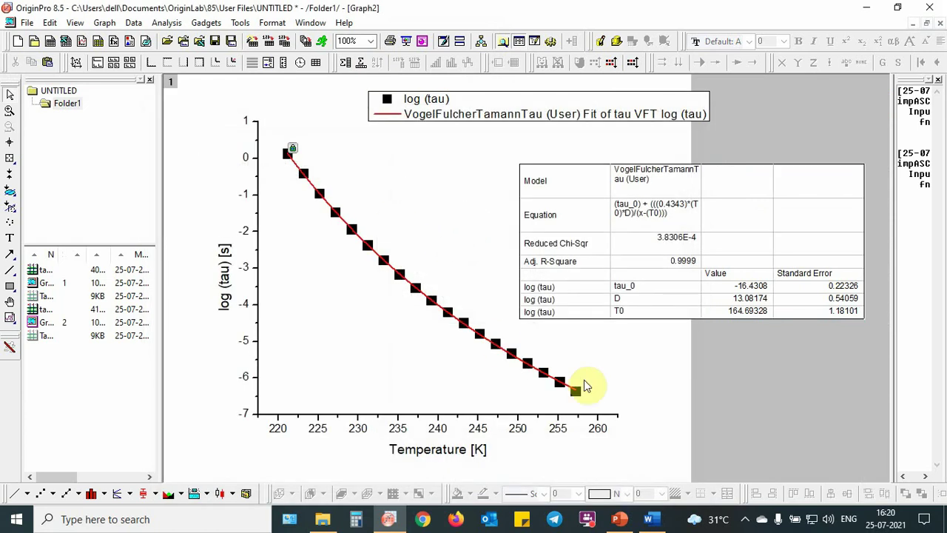
Create a new workbook and import the tau VRH file via Multiple ASCII.
click(27, 23)
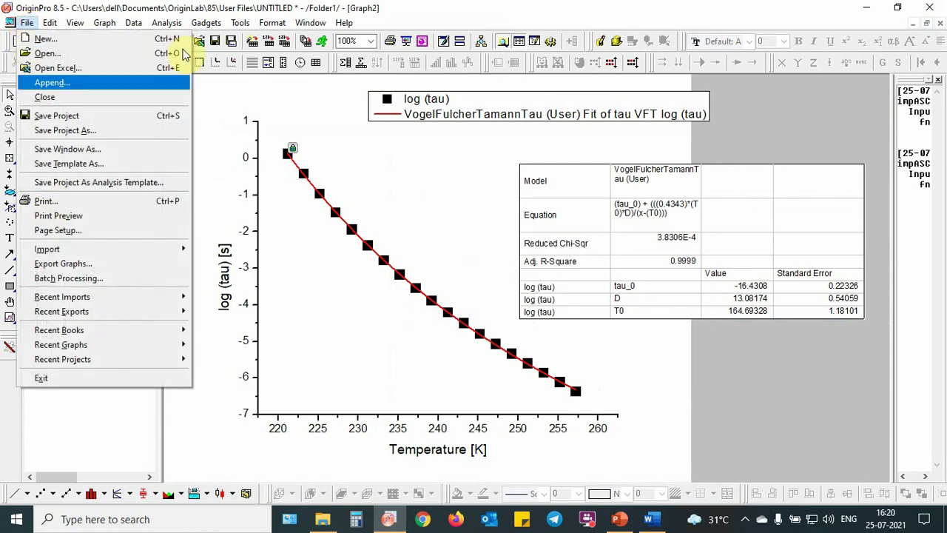
mouse_move(205, 23)
click(43, 51)
click(49, 41)
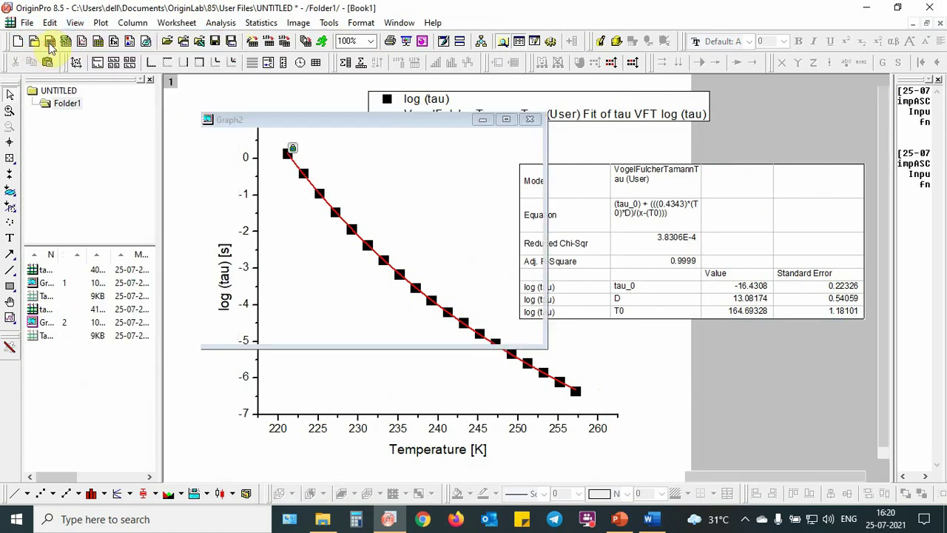
click(26, 23)
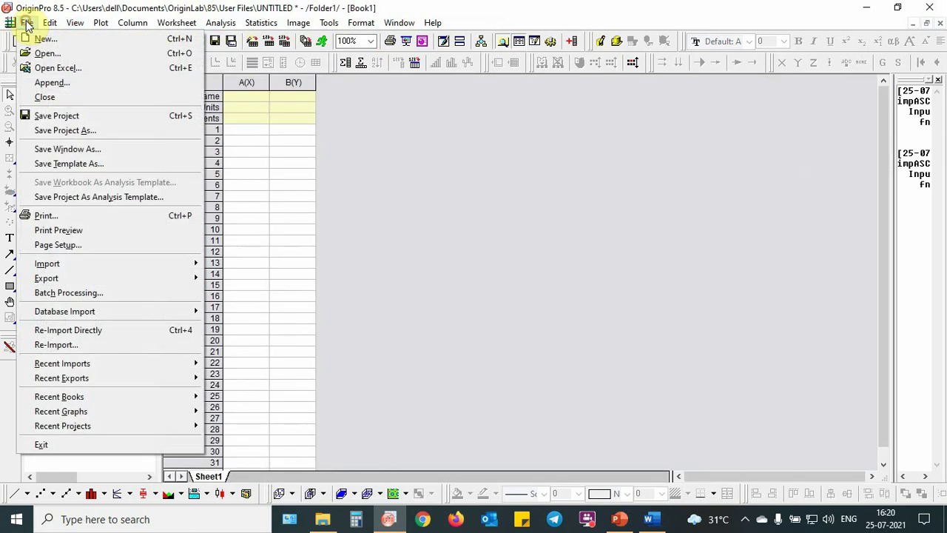
click(68, 264)
click(271, 116)
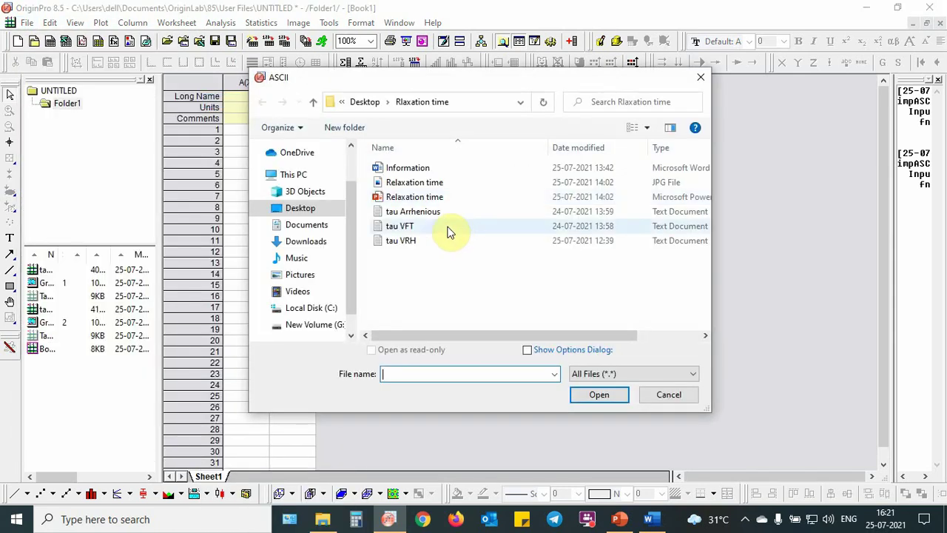
double_click(439, 238)
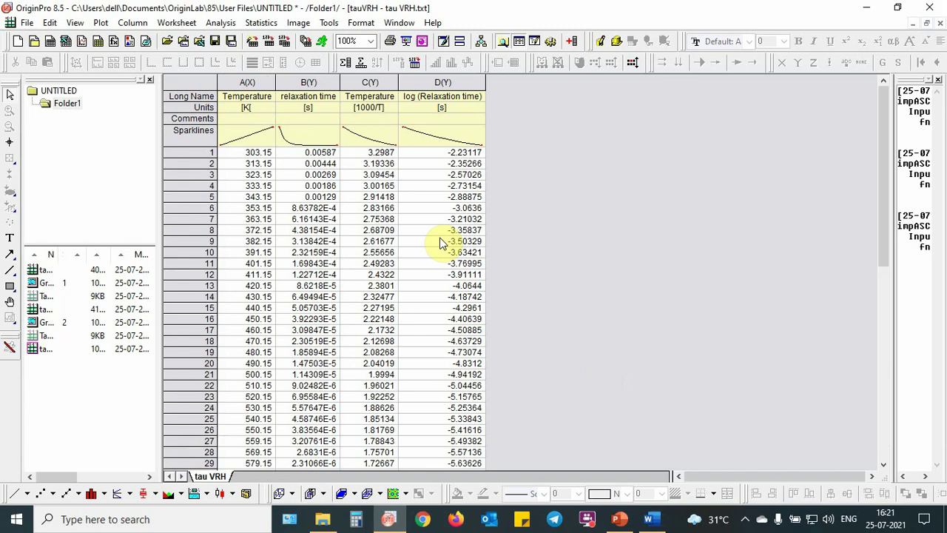
Set column C (1000/T) as X and scatter-plot log (Relaxation time) against it.
click(246, 82)
click(303, 81)
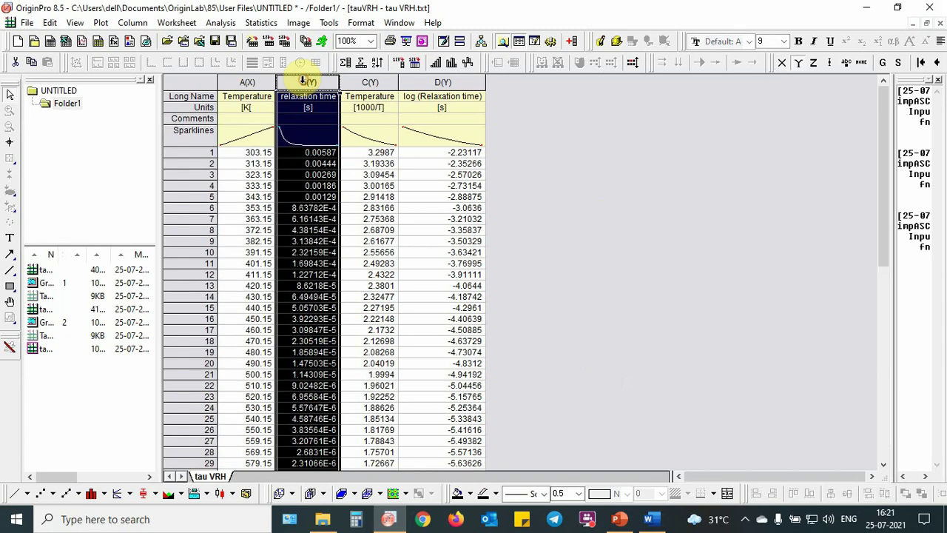
click(380, 82)
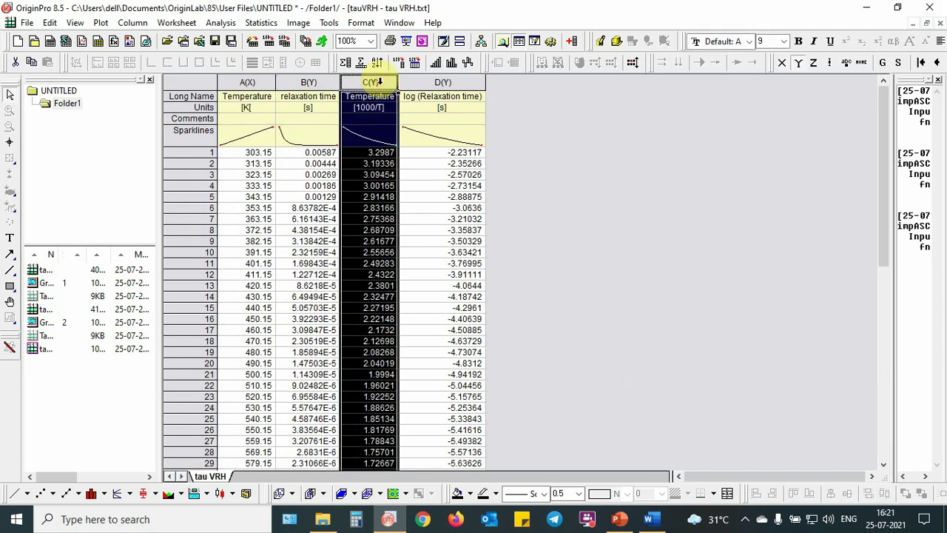
right_click(377, 82)
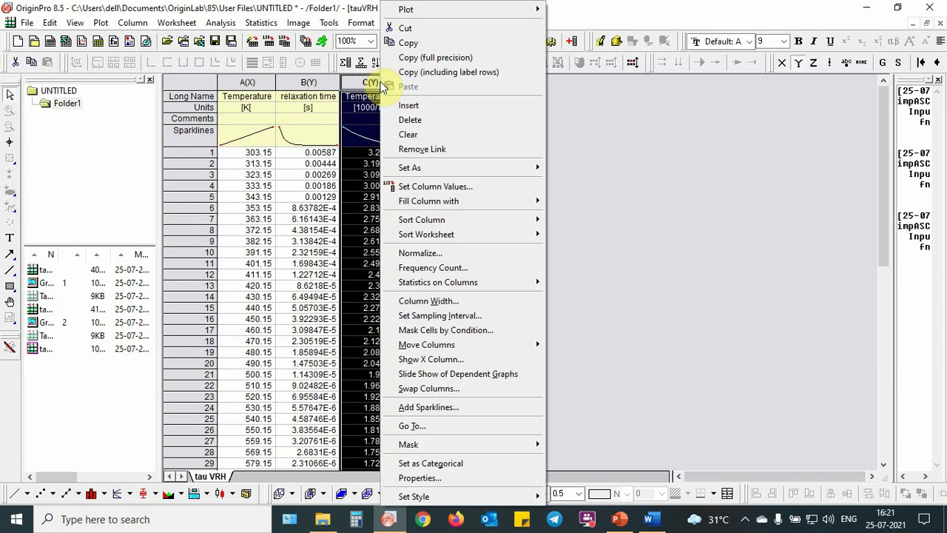
mouse_move(432, 168)
click(590, 178)
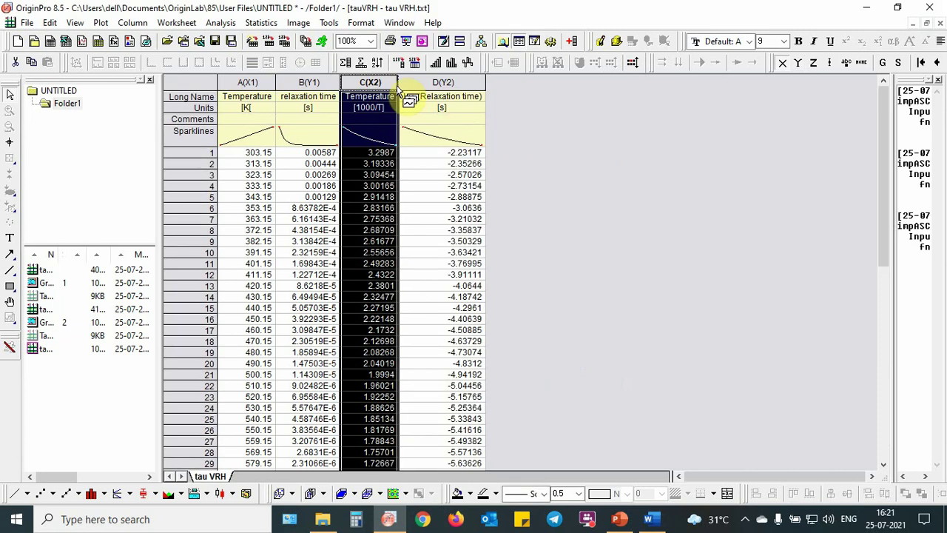
ctrl+click(418, 82)
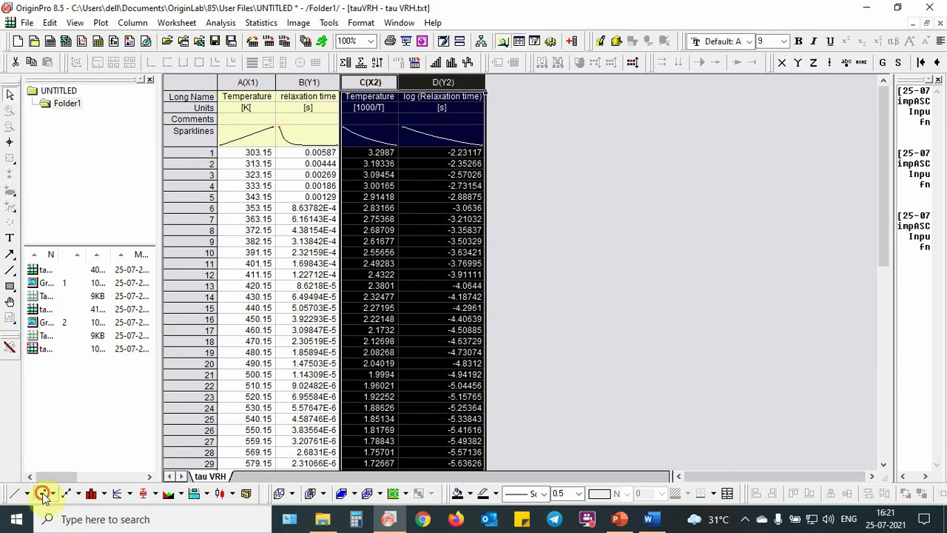
click(43, 493)
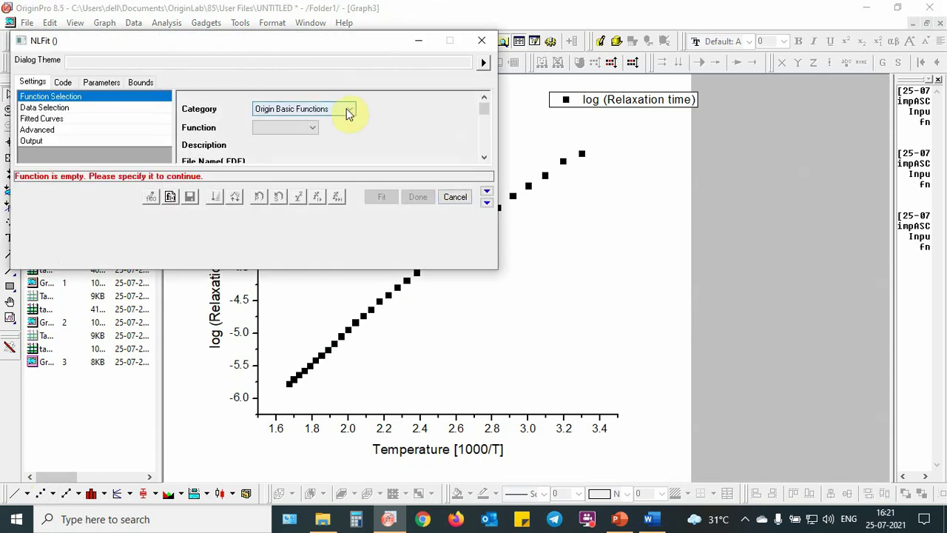
Choose the User Defined category and the TauVRH (User) fit function.
click(349, 111)
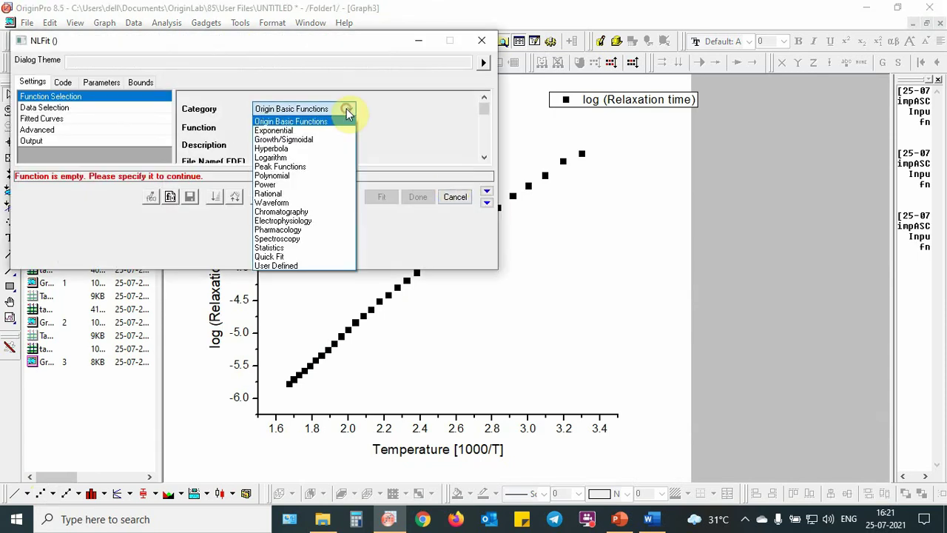
click(307, 265)
click(310, 131)
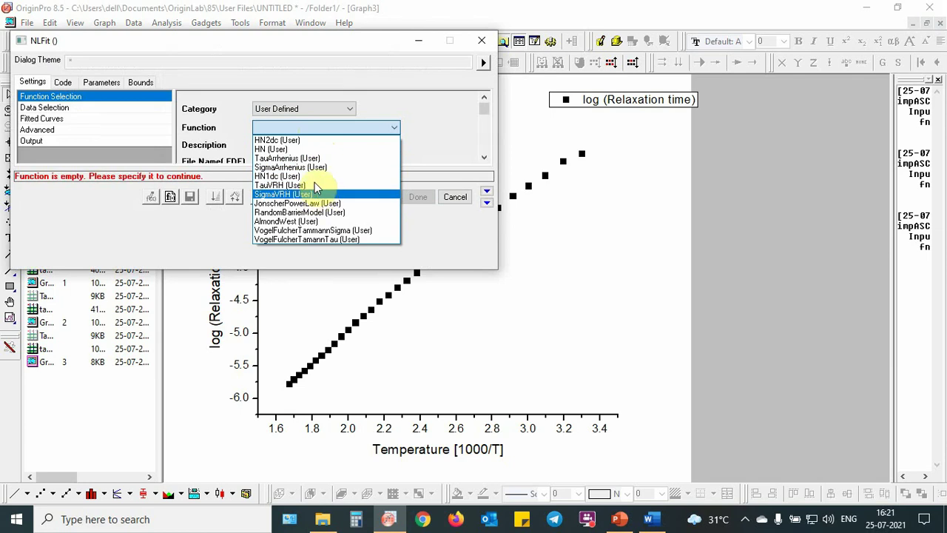
click(315, 186)
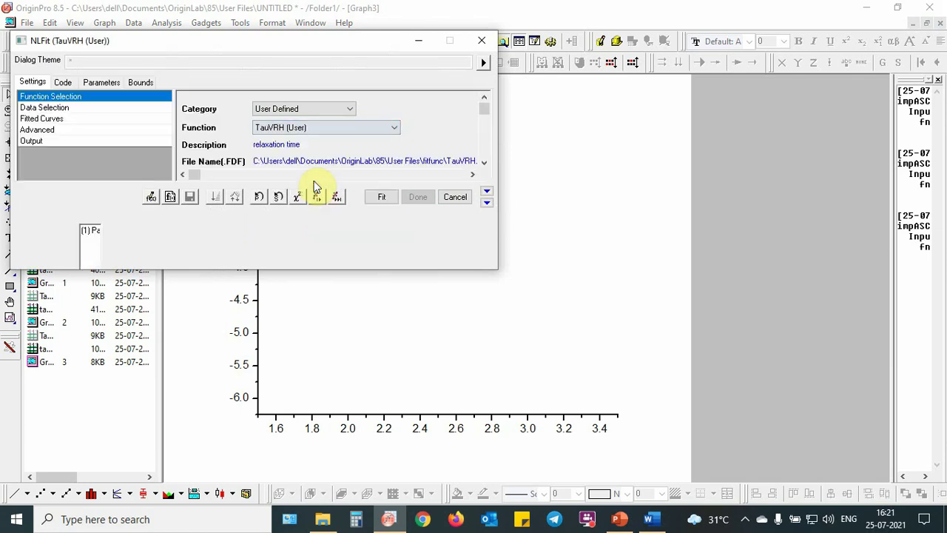
Review the TauVRH parameters (tau0 = -15, T = 1E8) and formula, then collapse the dialog aside.
click(106, 82)
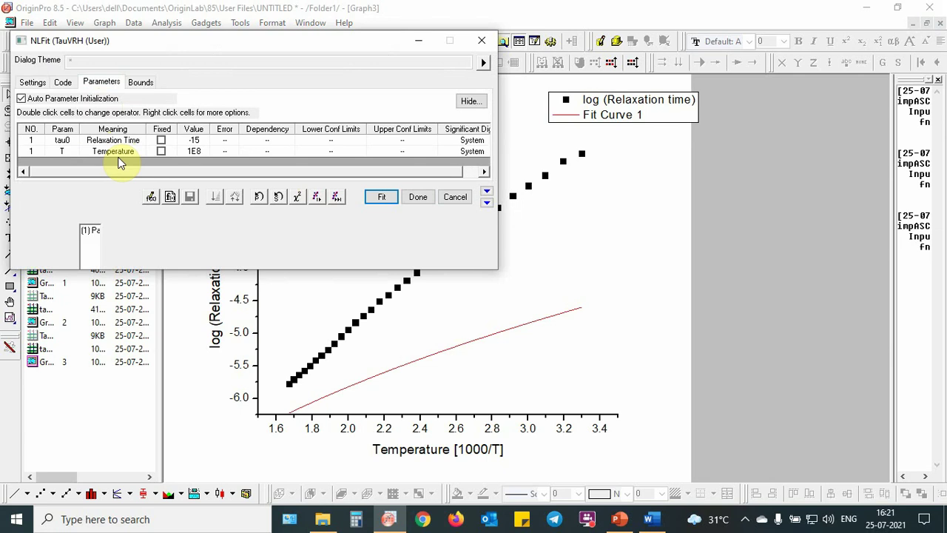
click(63, 83)
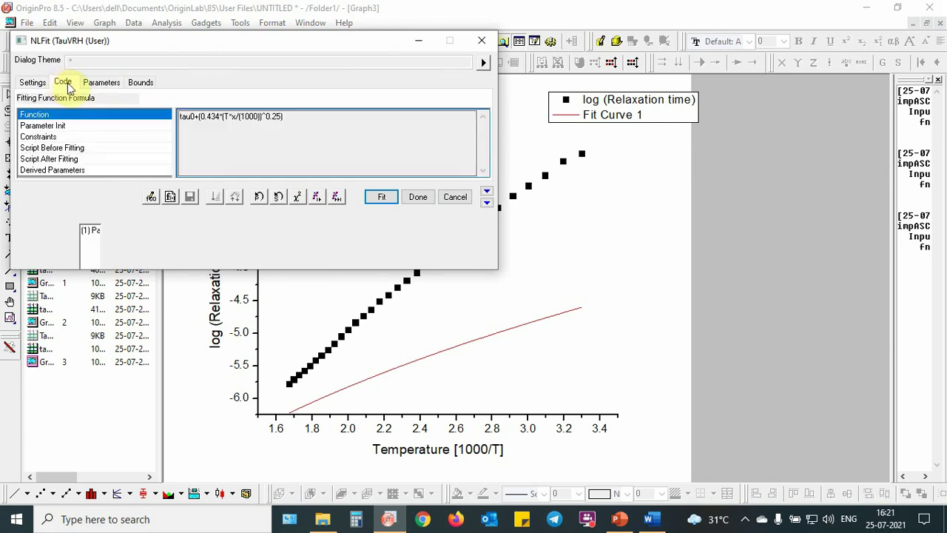
click(107, 86)
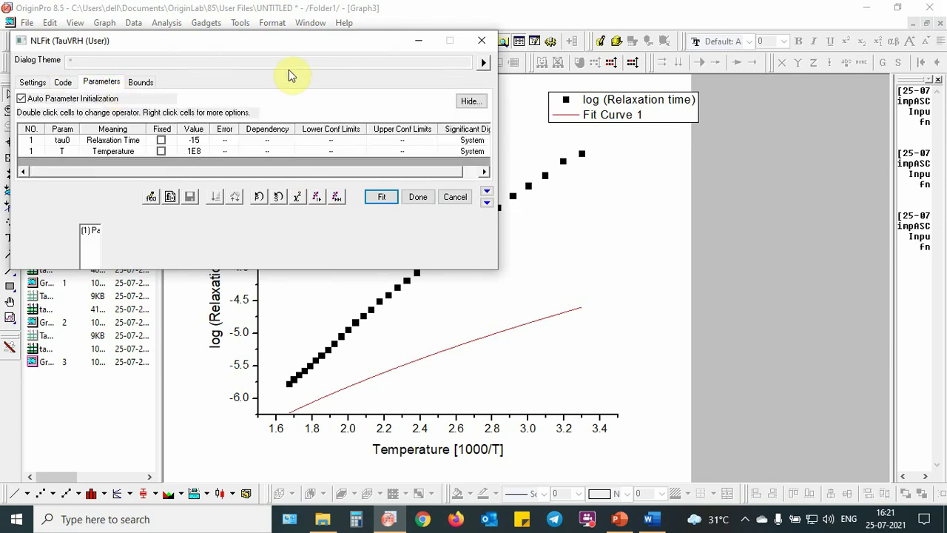
click(487, 192)
drag(378, 176, 377, 59)
Iterate the TauVRH fit to convergence (tau0 = -25.37684, T = 2.46264E9) and accept it.
click(319, 80)
click(319, 80)
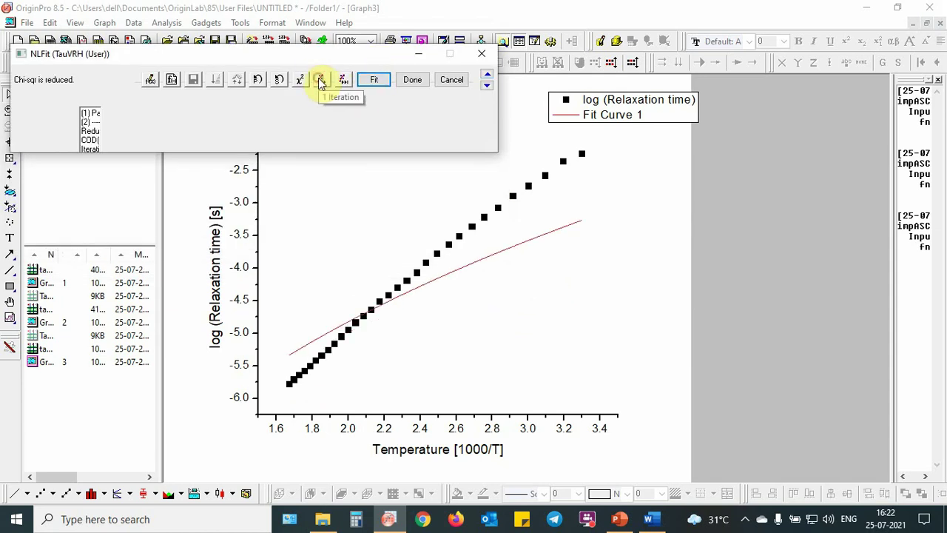
click(319, 80)
click(319, 80)
click(319, 80)
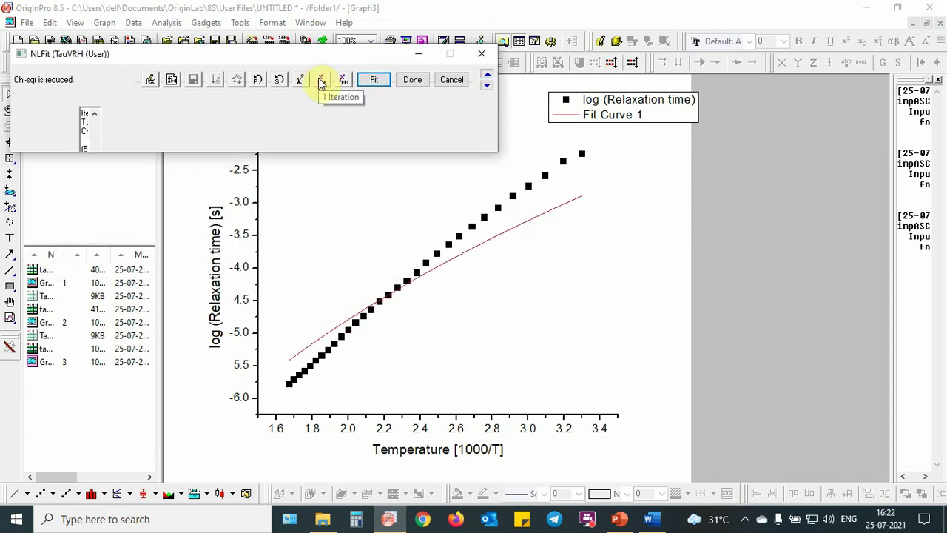
click(319, 80)
click(319, 80)
click(342, 80)
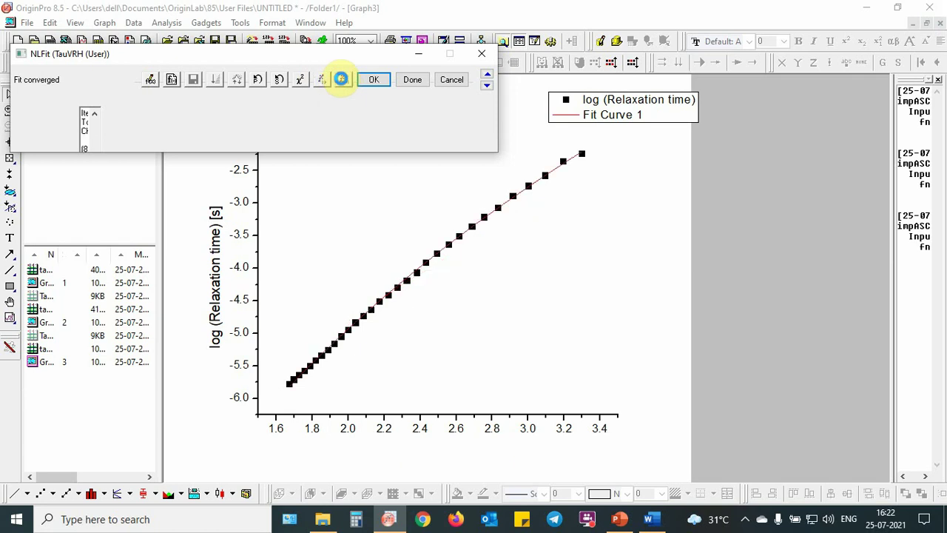
click(381, 79)
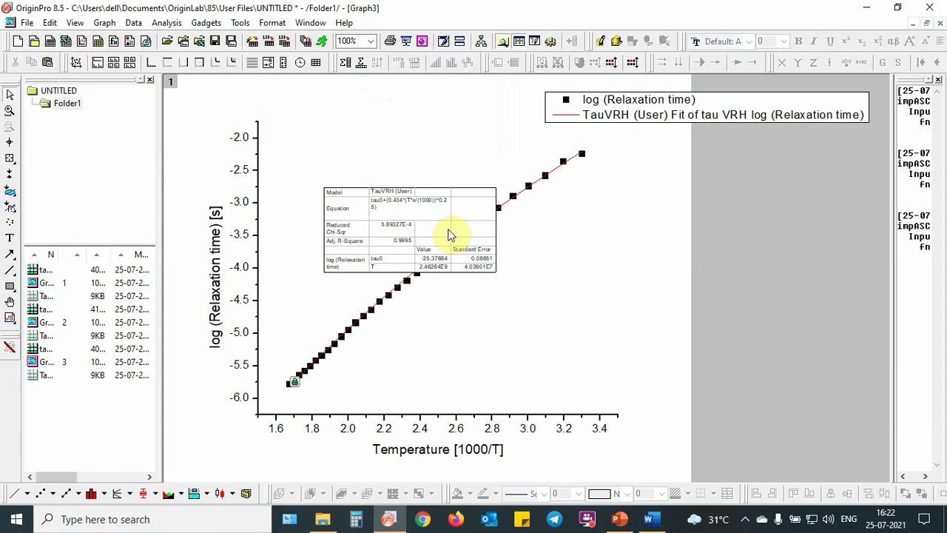
Enlarge the TauVRH results table and place it lower right beside the fitted line.
drag(447, 235, 646, 250)
drag(696, 295, 882, 352)
drag(820, 311, 789, 317)
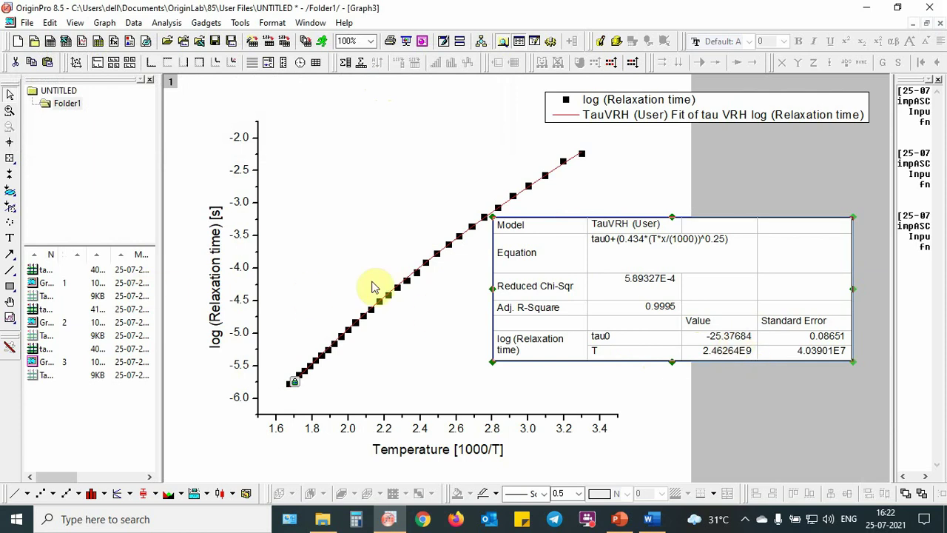
click(412, 290)
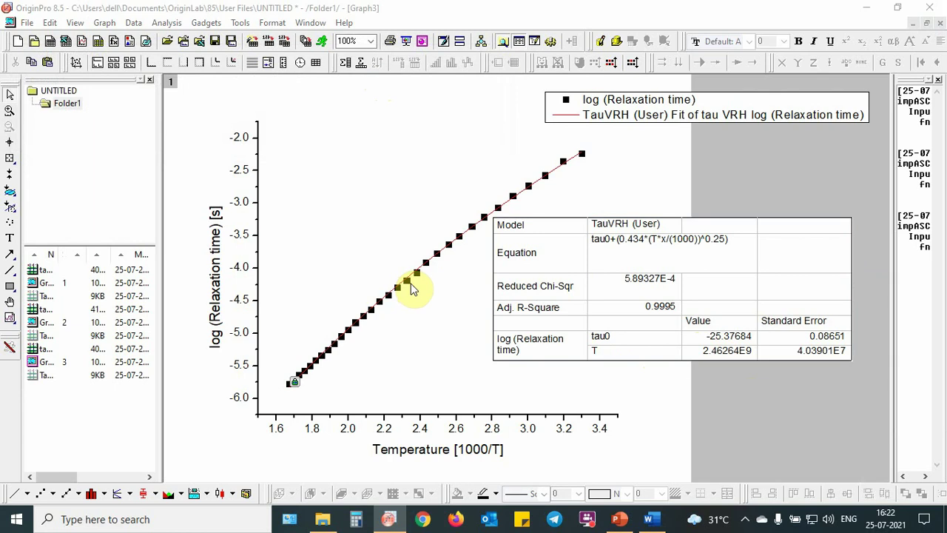
Enlarge the data symbols, set the fit line width to 2, and shift the legend left.
double_click(435, 254)
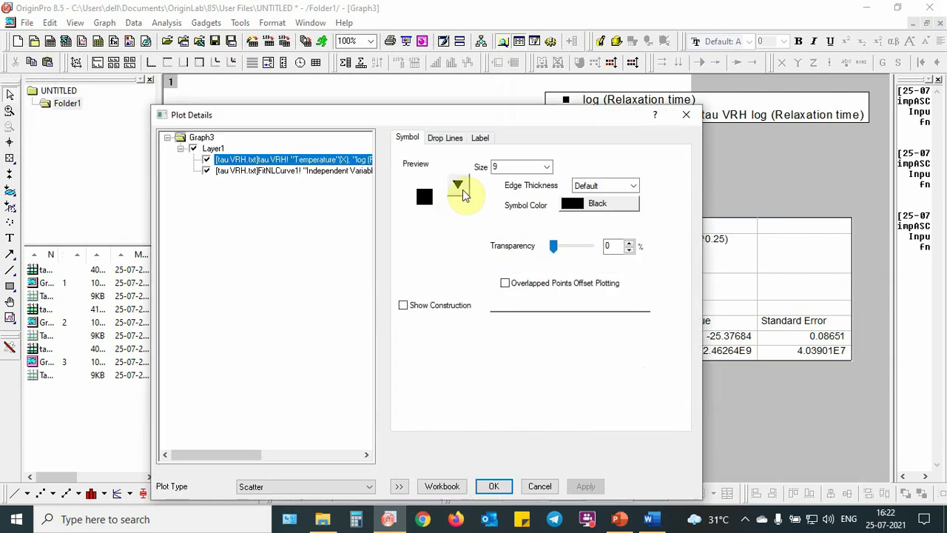
double_click(498, 166)
text(10)
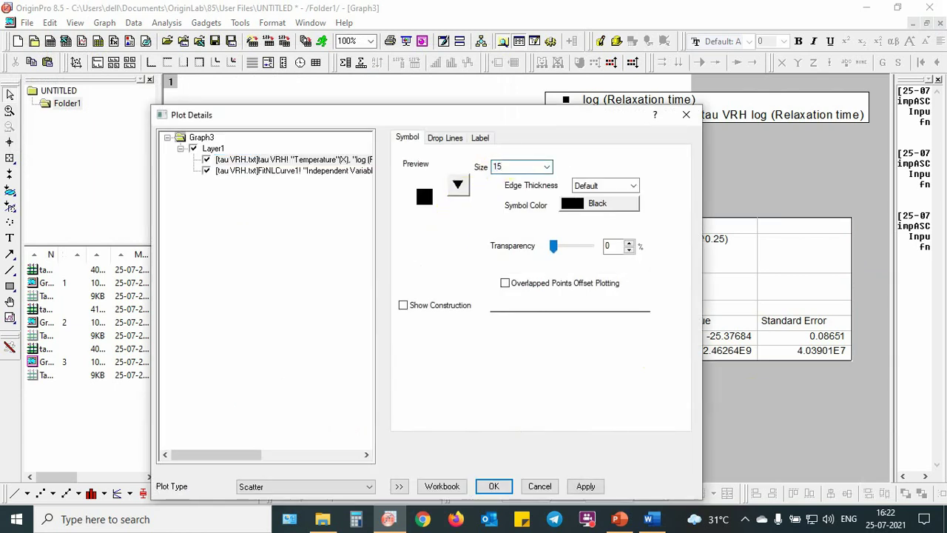
click(322, 171)
double_click(453, 217)
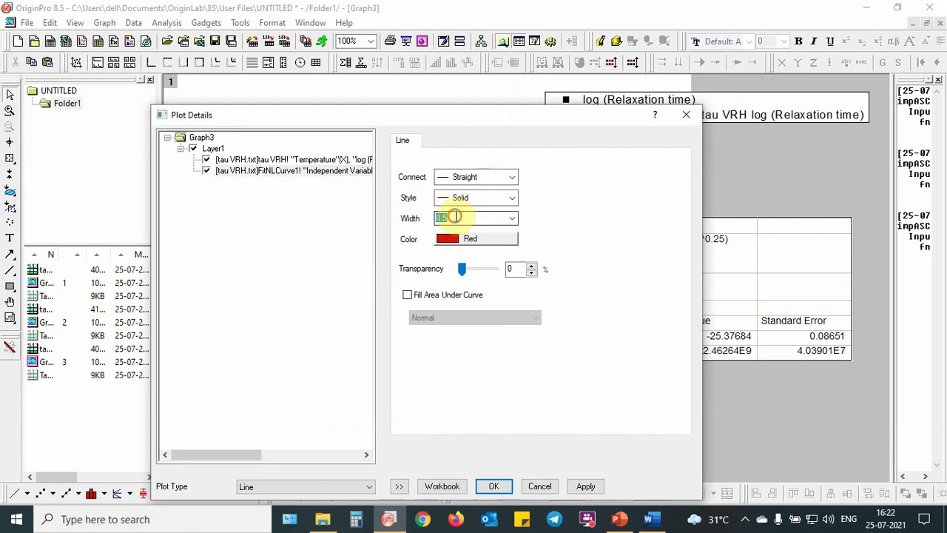
text(2)
key(Return)
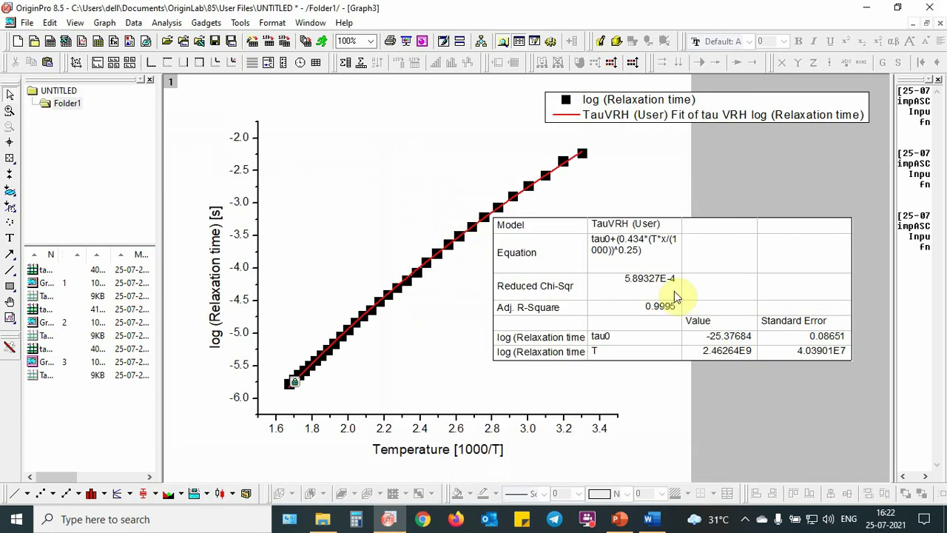
drag(837, 277, 853, 269)
drag(772, 117, 589, 112)
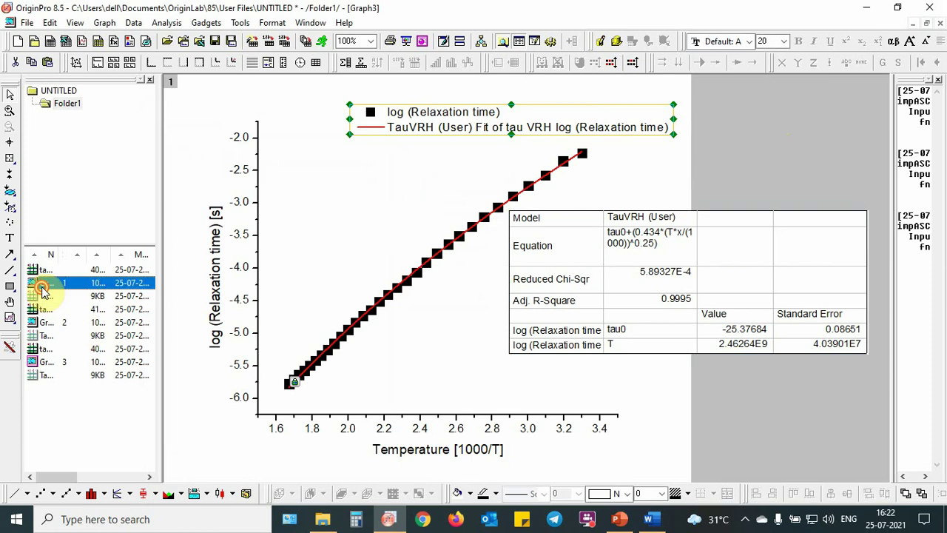
double_click(44, 285)
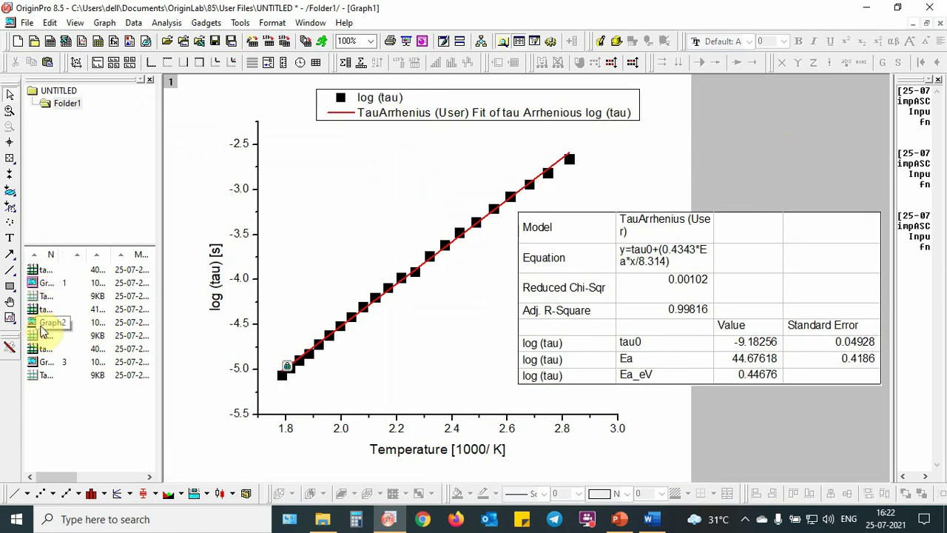
double_click(43, 324)
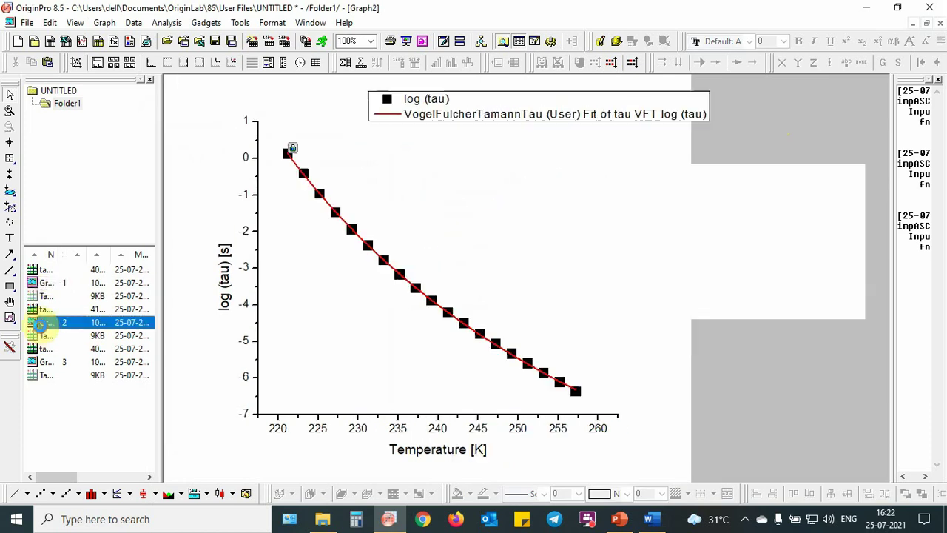
double_click(41, 362)
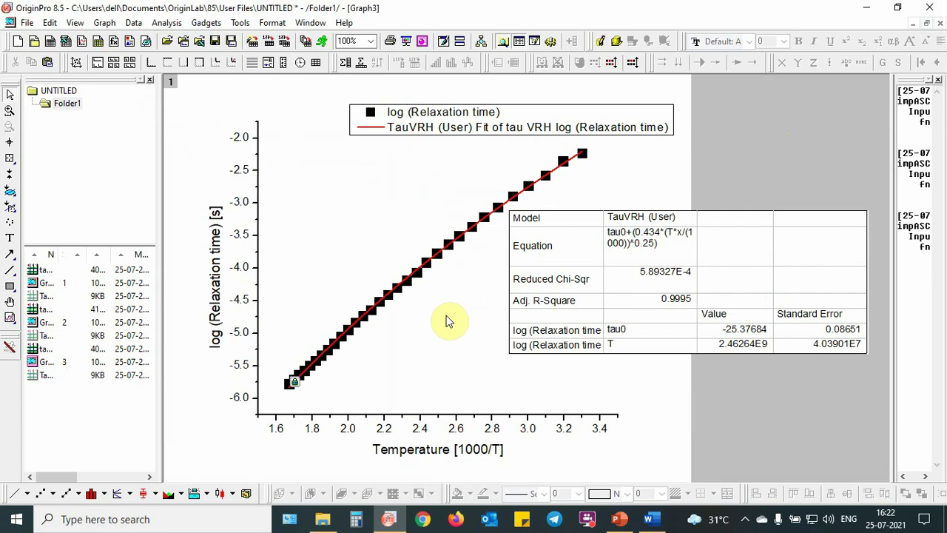
click(745, 519)
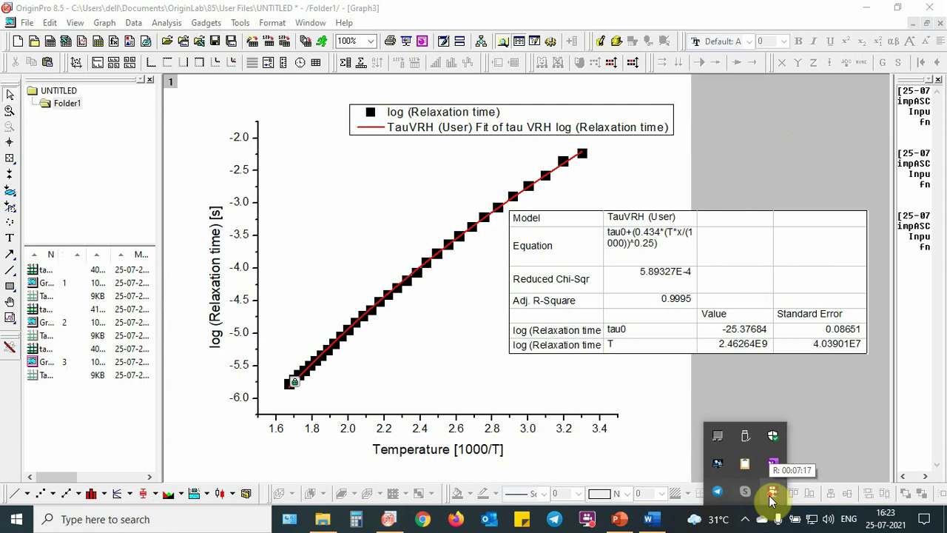
right_click(772, 500)
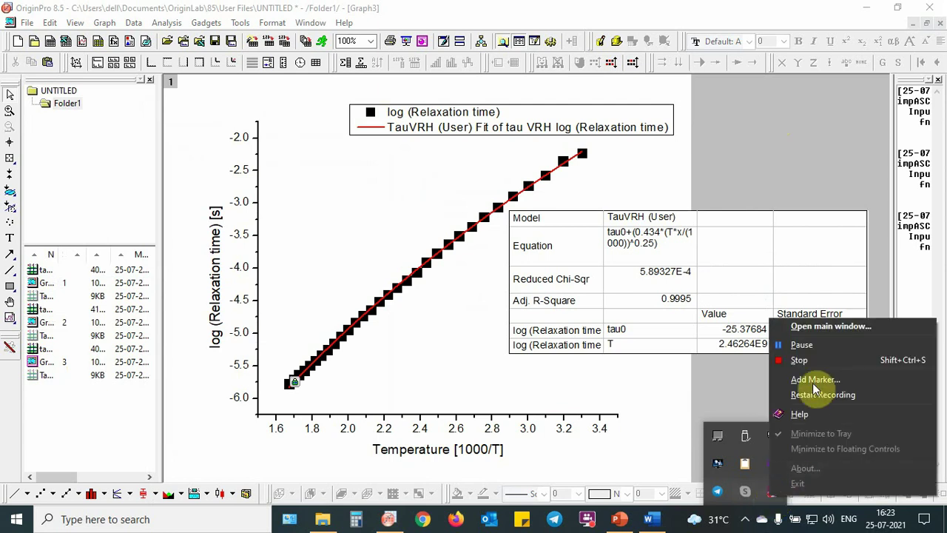